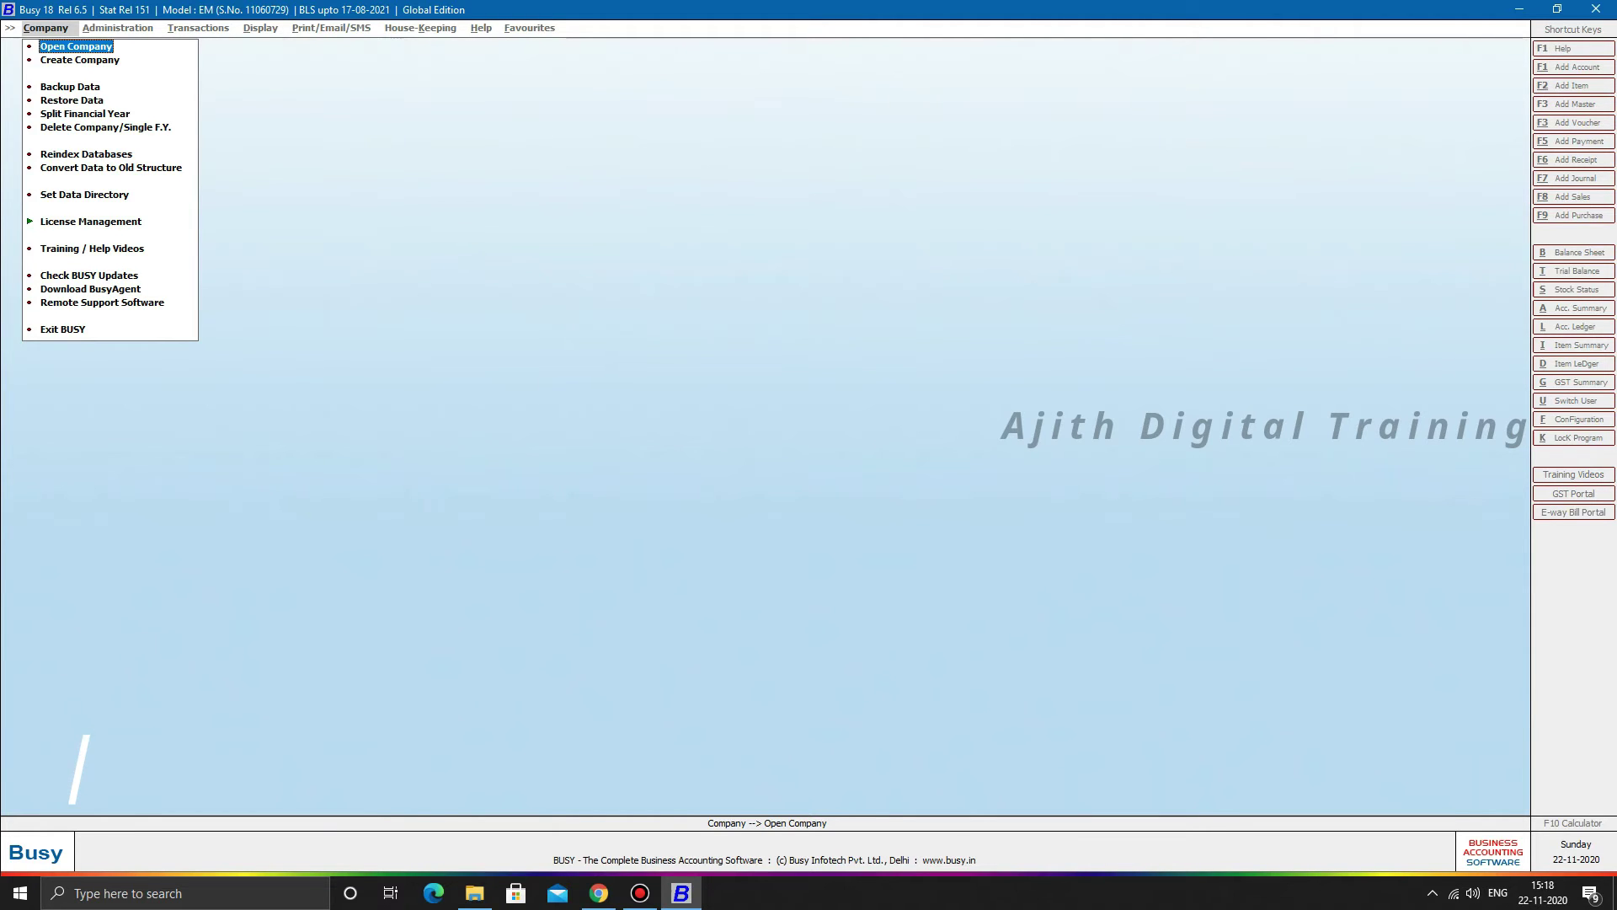
- Start Create Company, close the Training/Help window, and decline the training videos prompt
key(Down)
key(Return)
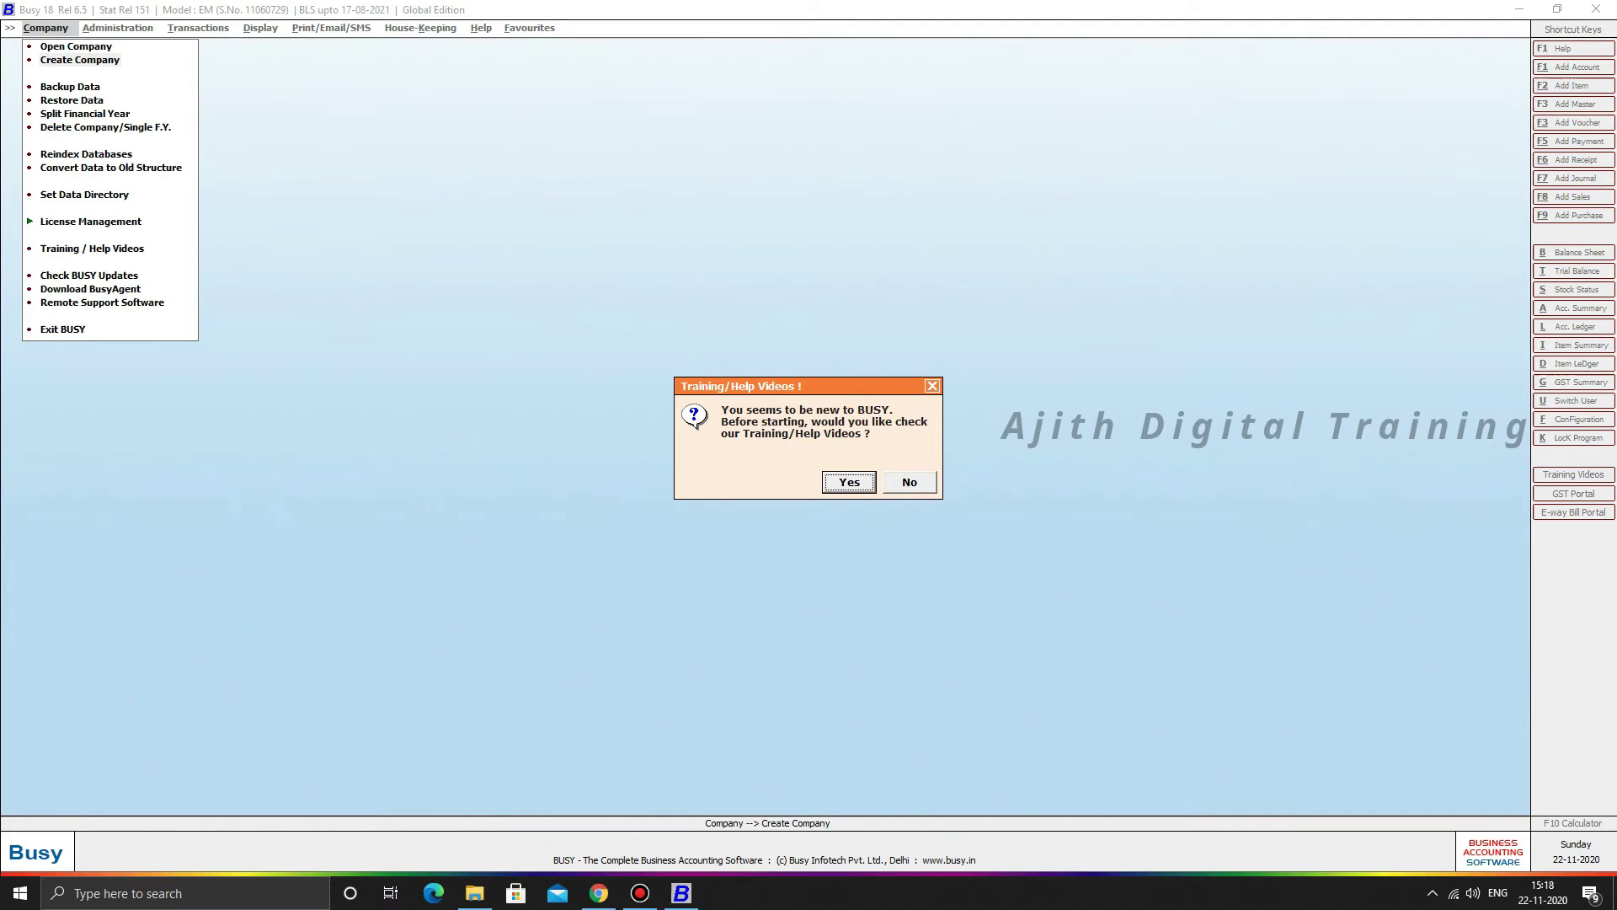
key(Return)
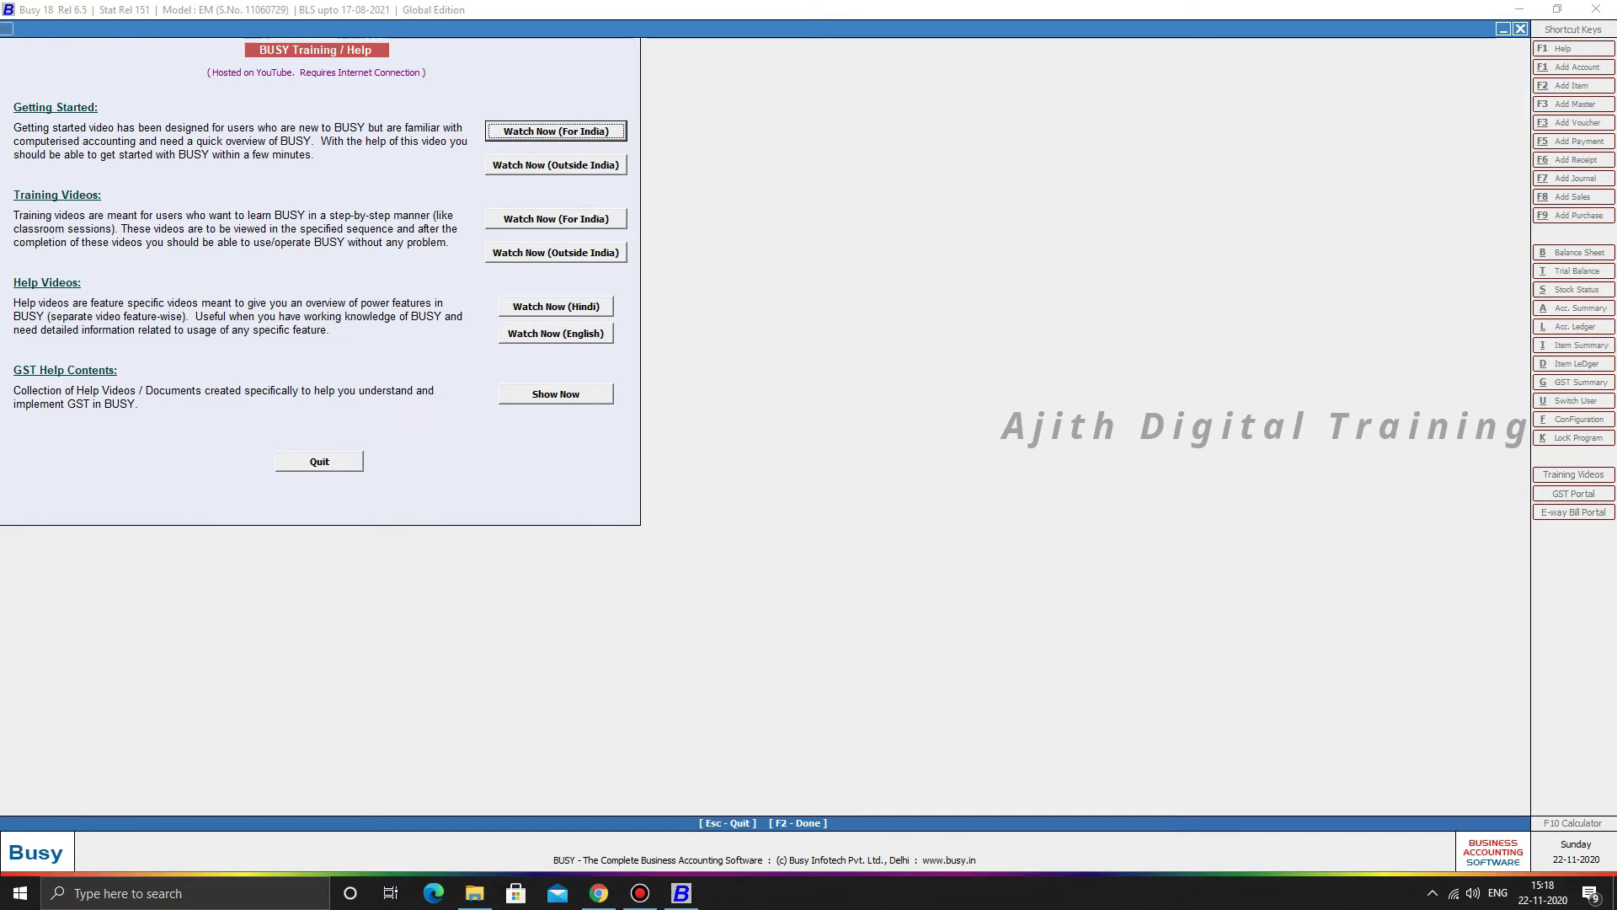
click(319, 461)
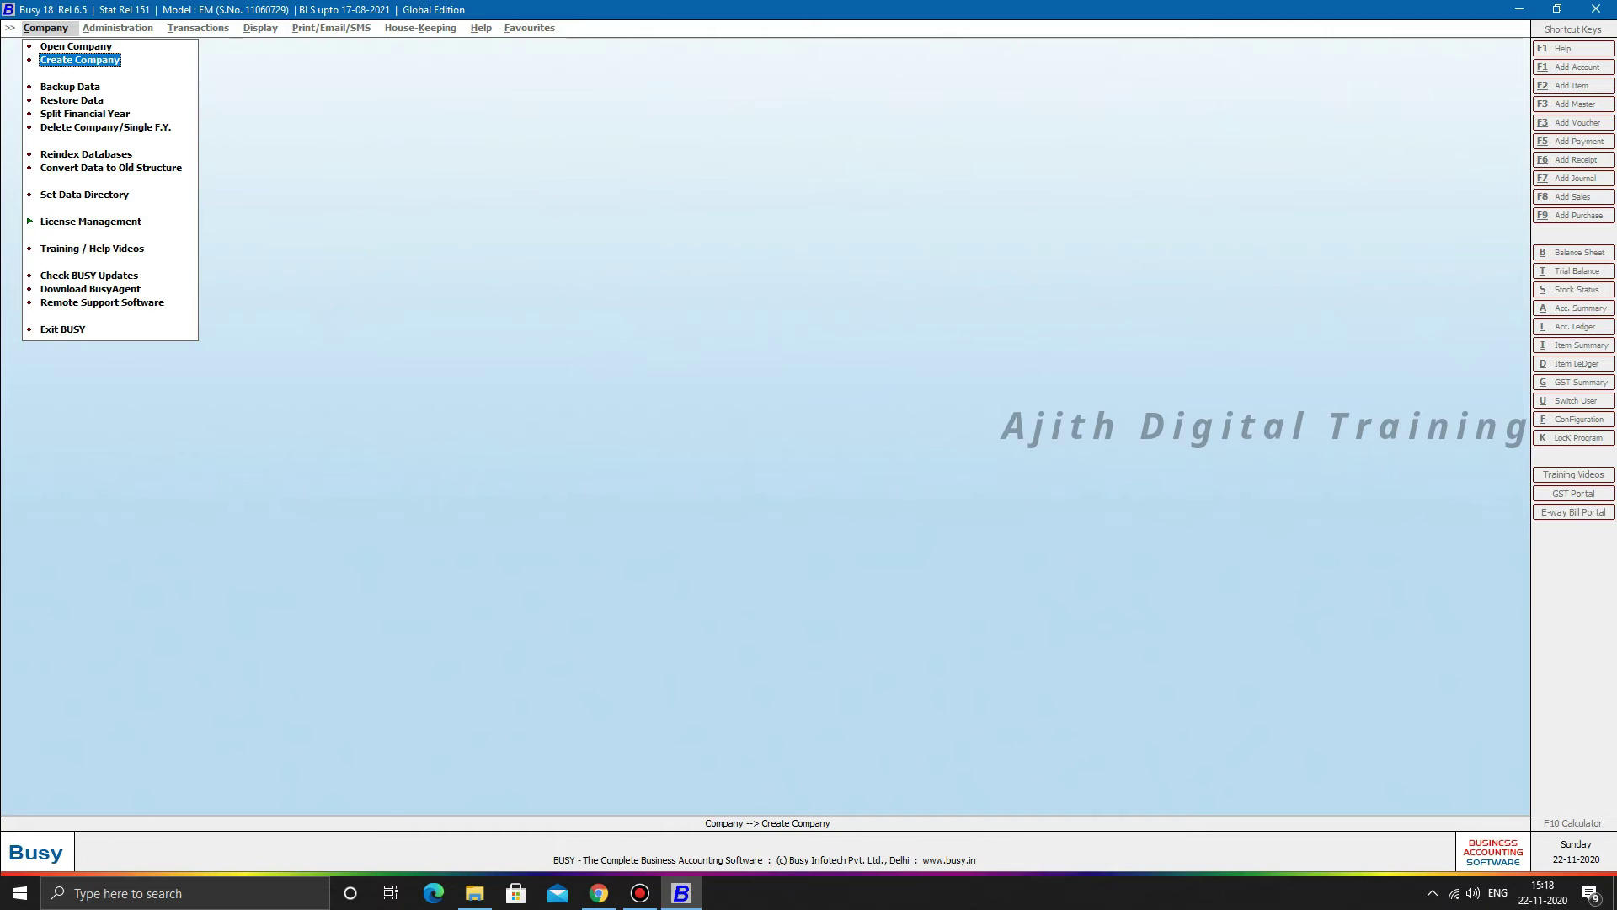
key(Return)
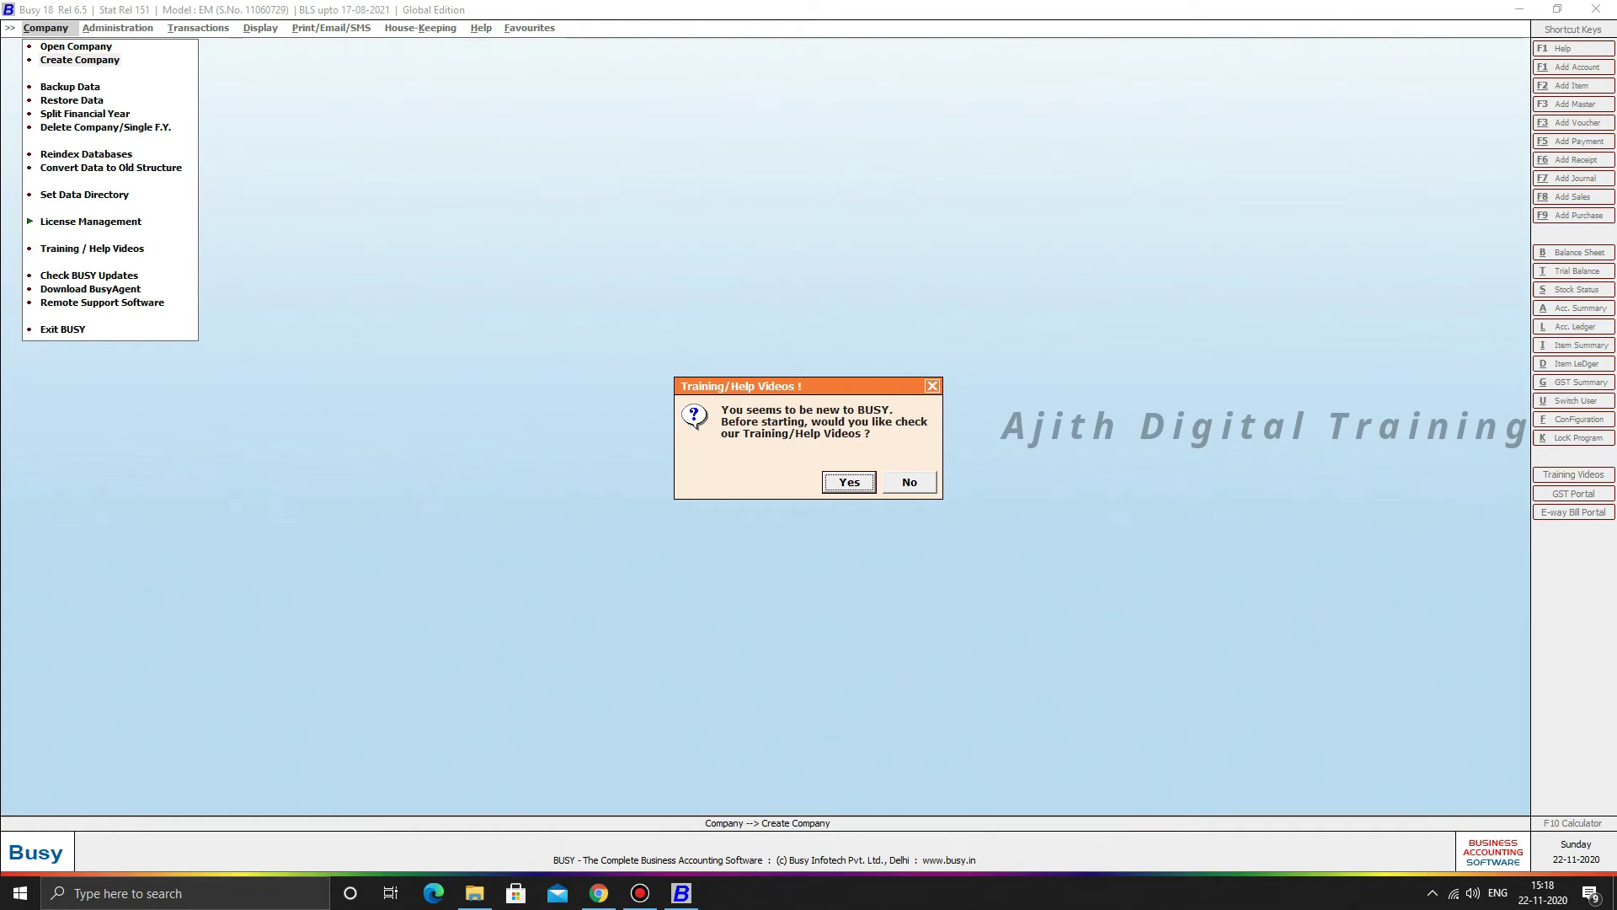
key(Tab)
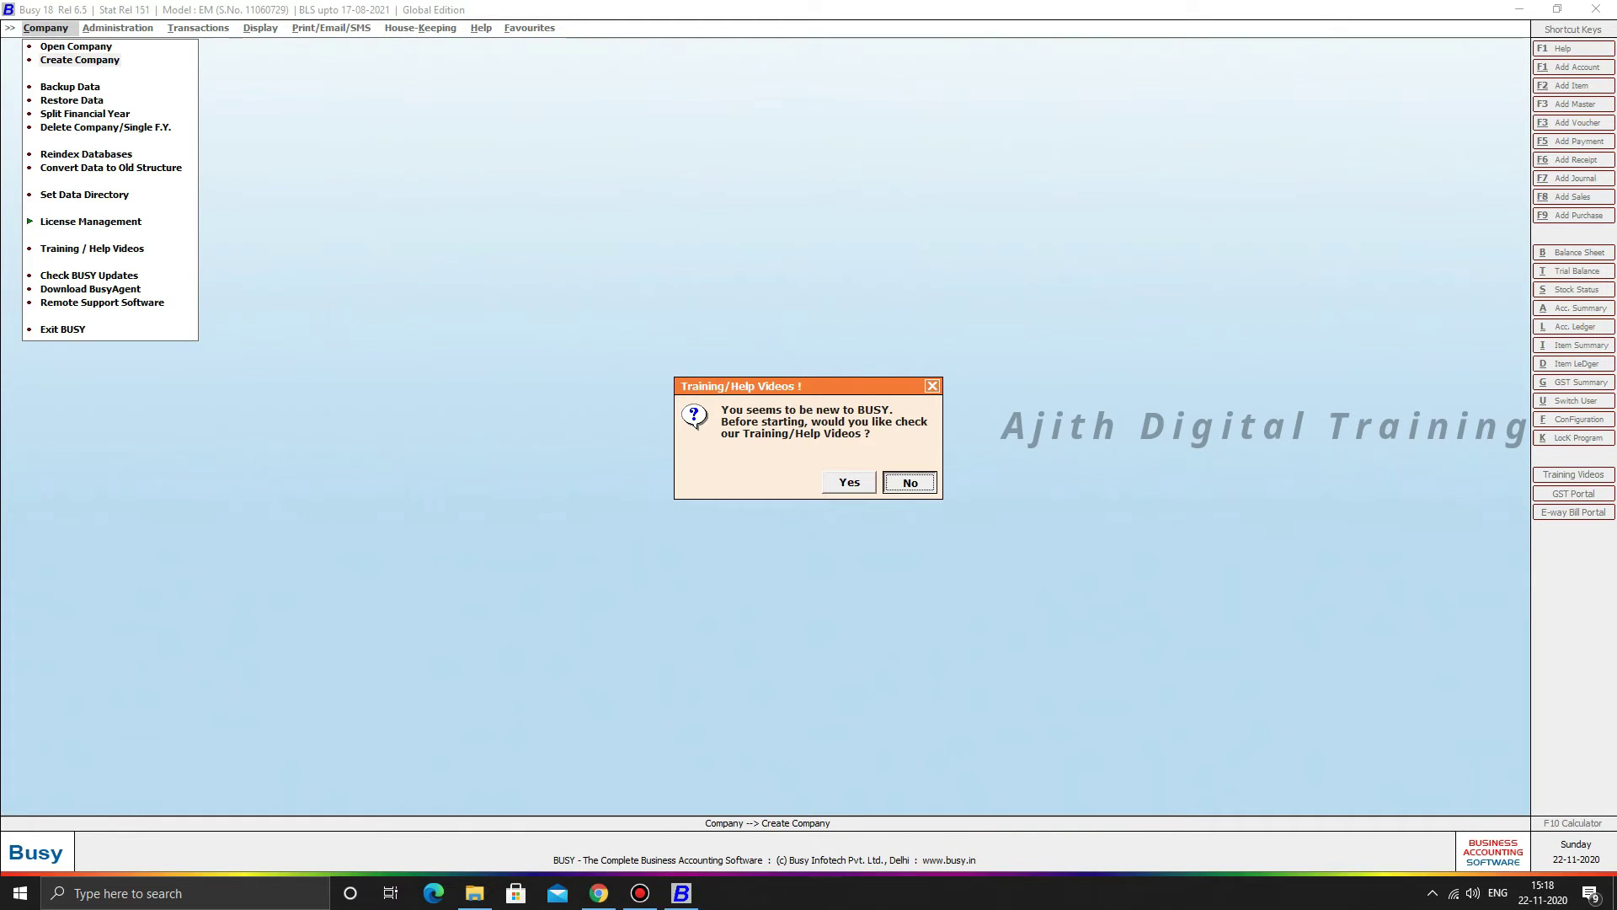
key(Return)
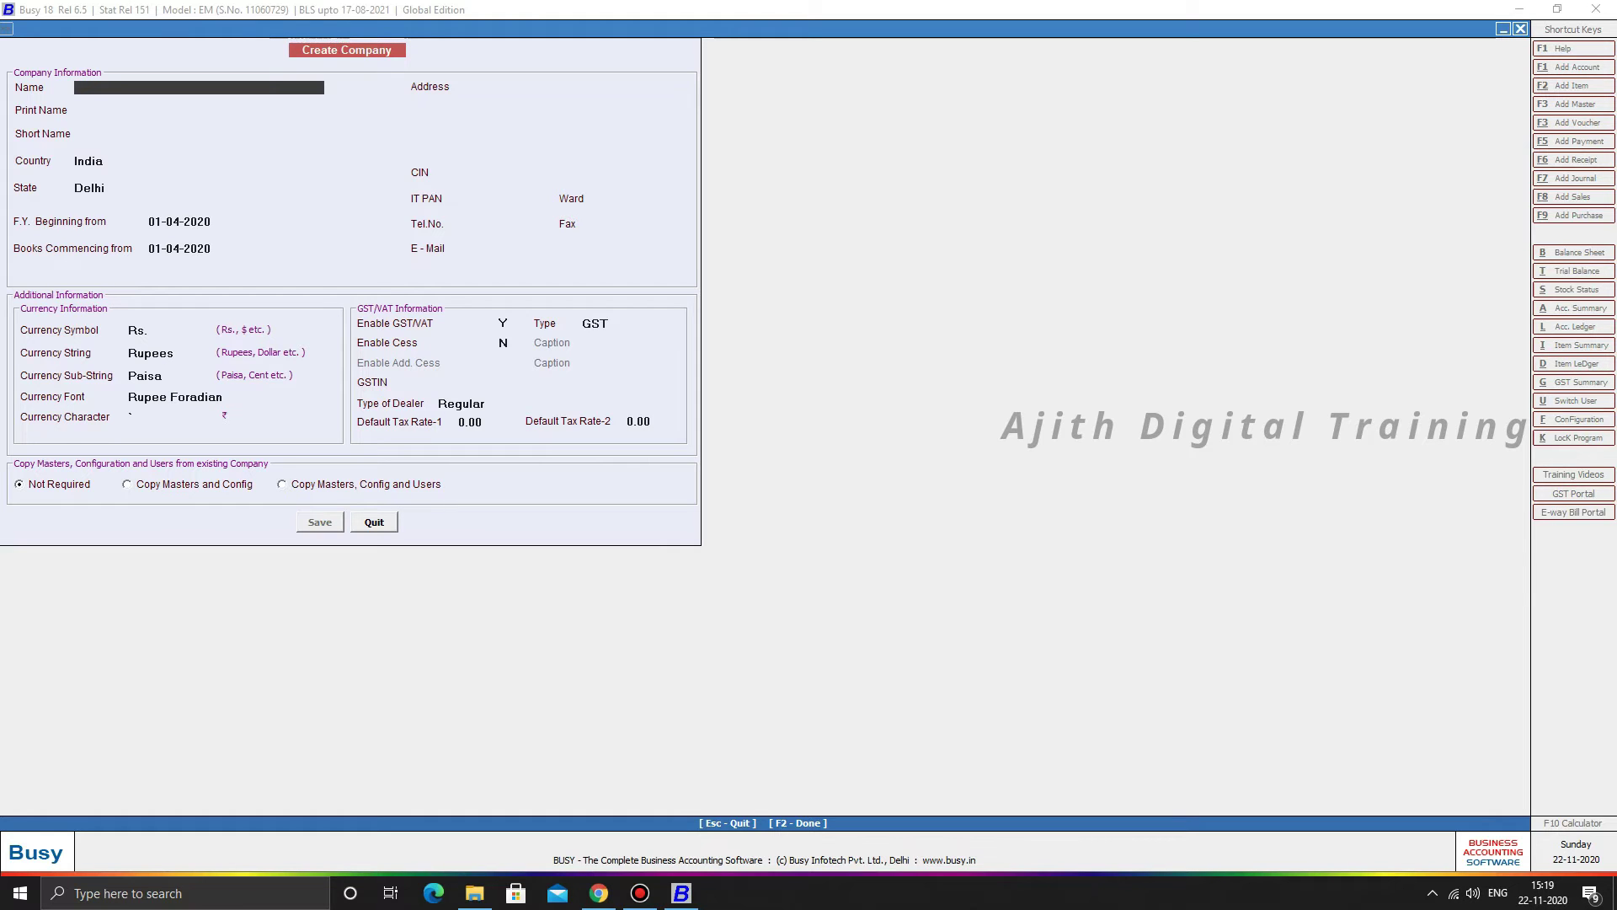
- Name the company ABC PVT LTD, letting the print name fill in automatically
text(ABC PVT LTD)
key(Return)
key(Return)
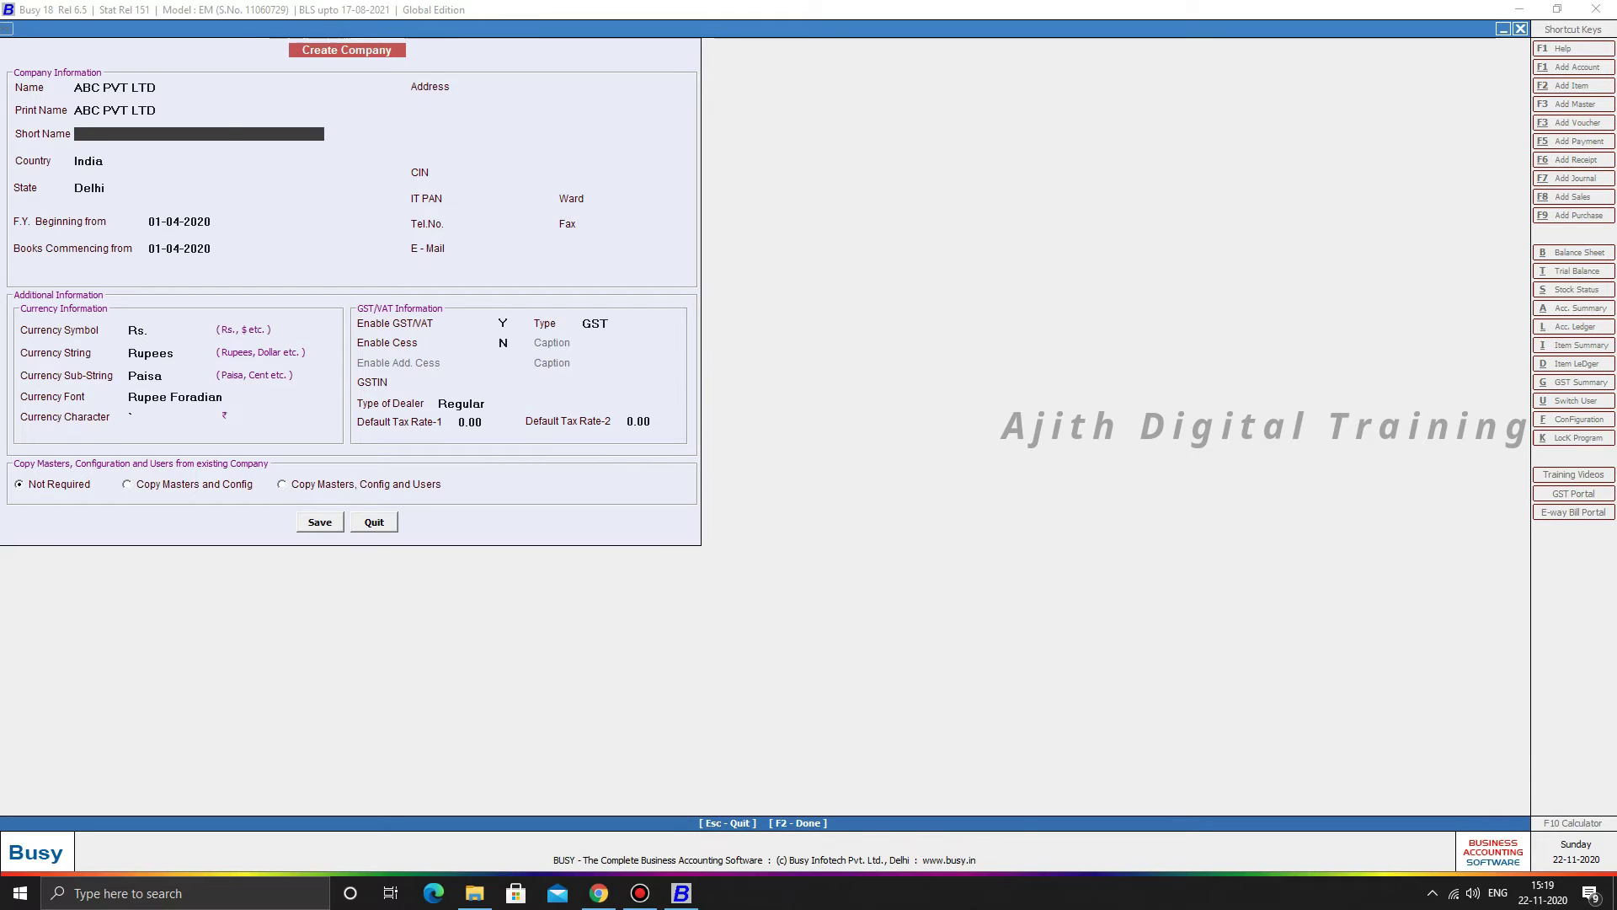
key(Return)
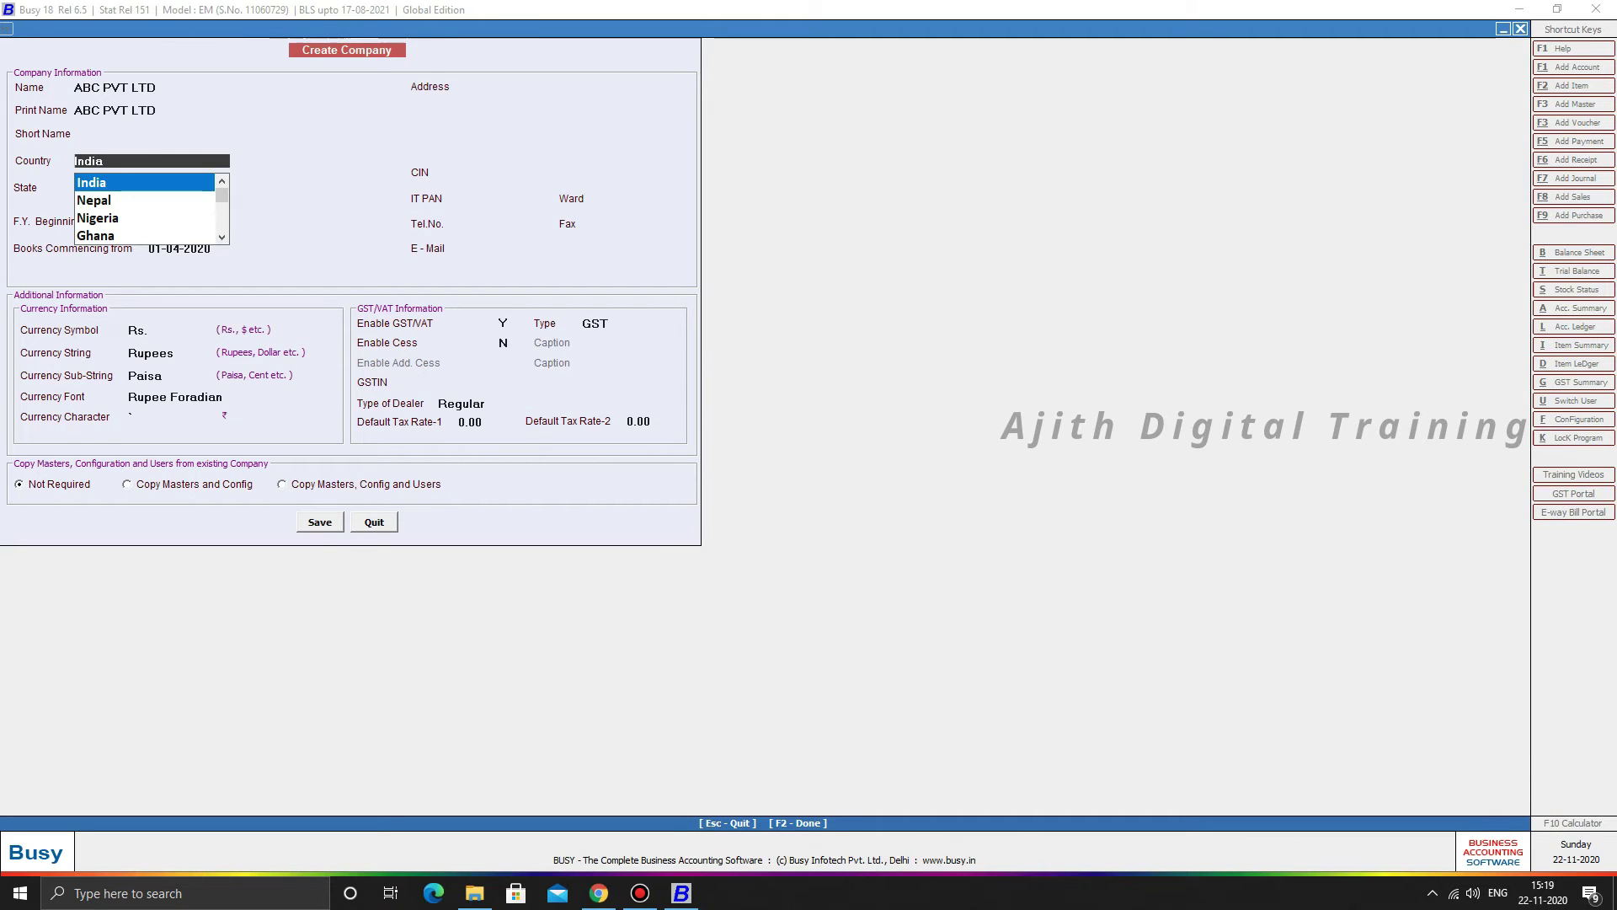
- Choose India and Tamilnadu, keep FY from 01-04-2020, and set books commencing 01-10-2020
key(Return)
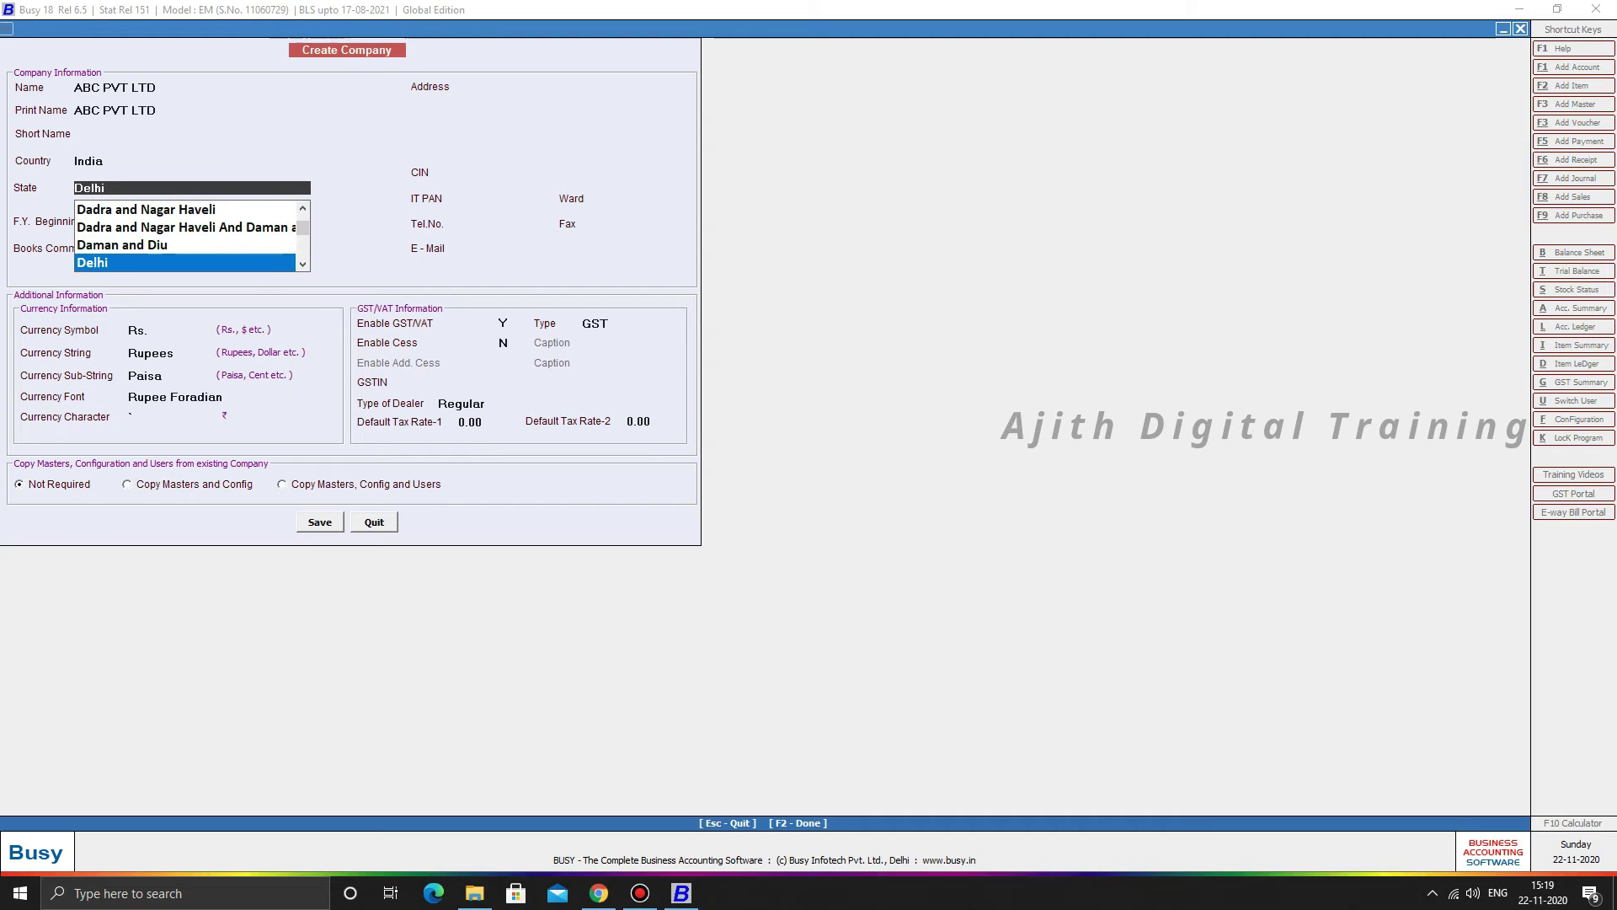
text(TA)
key(Return)
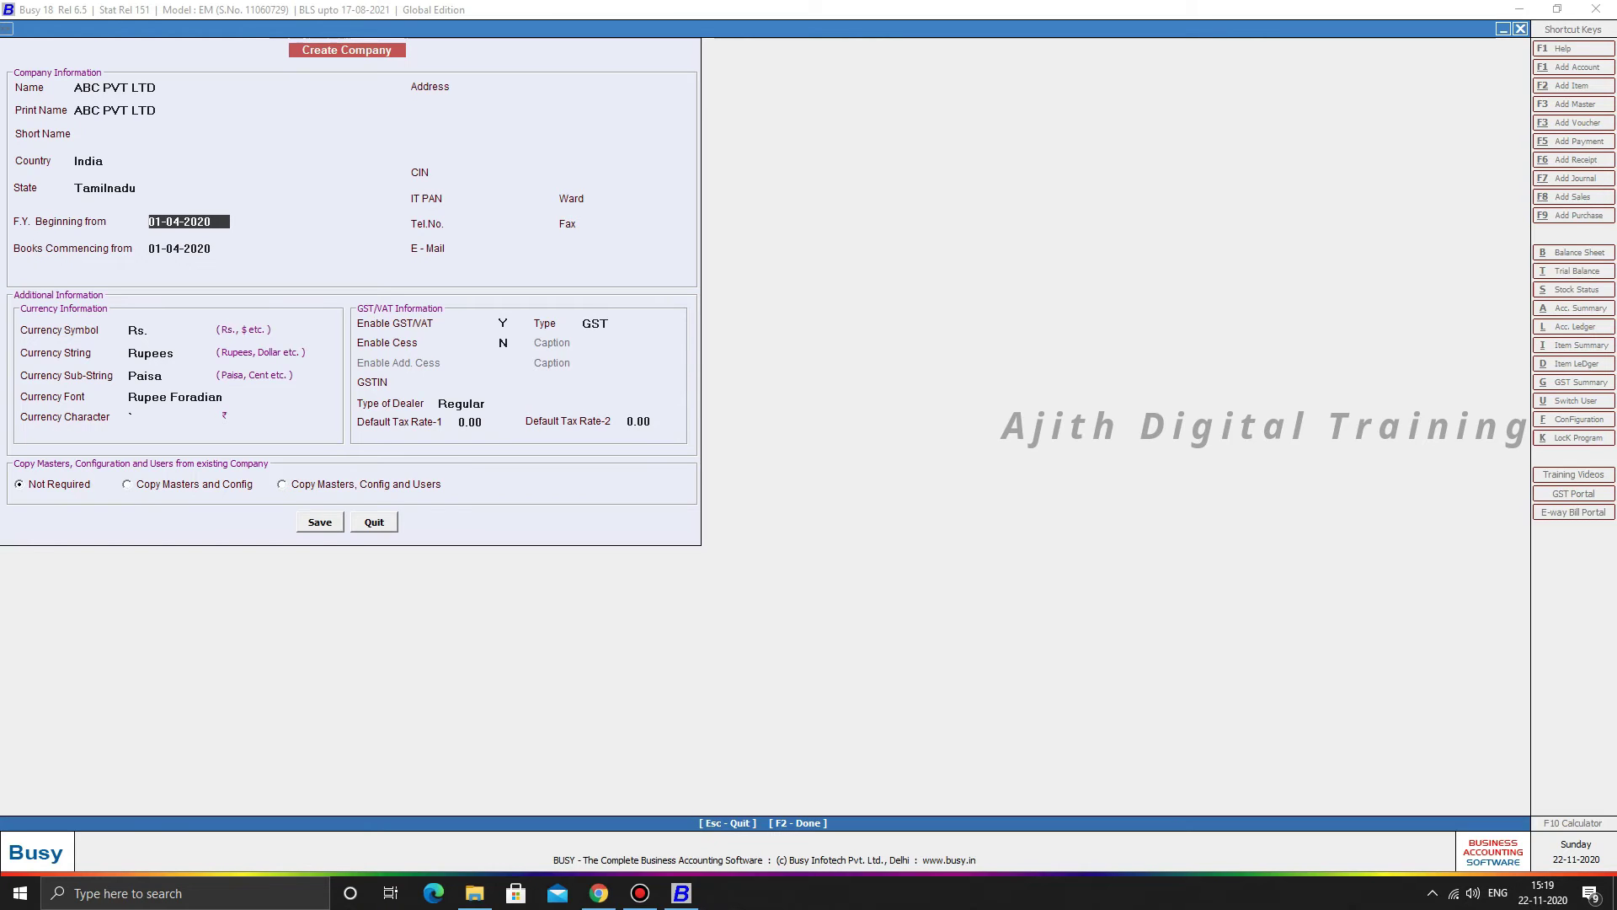
key(Return)
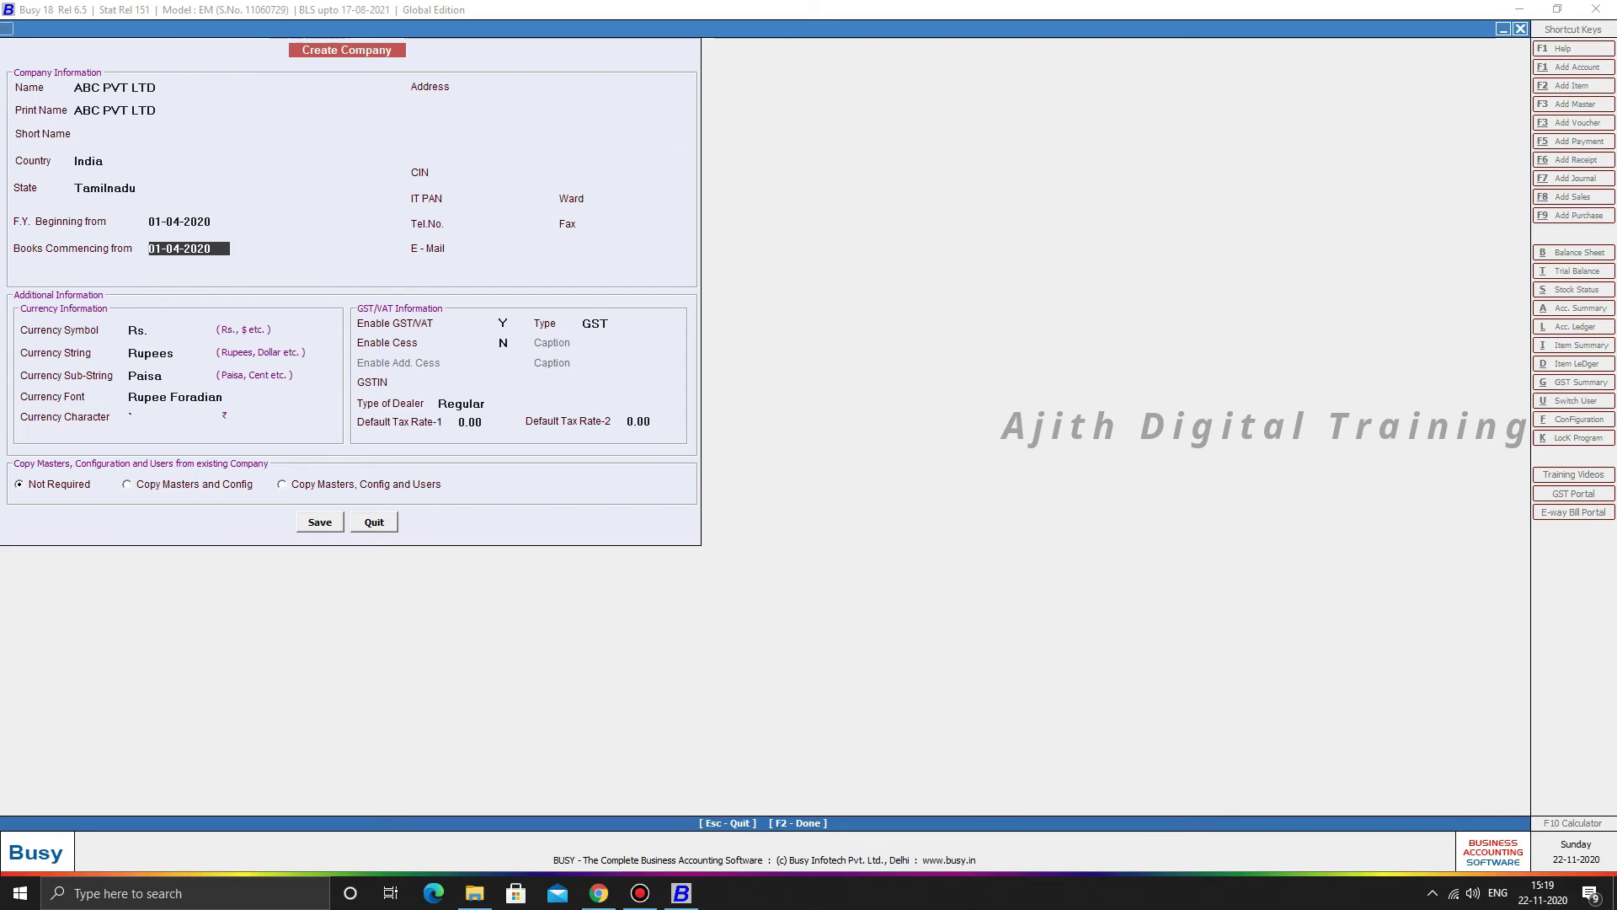
text(01.10)
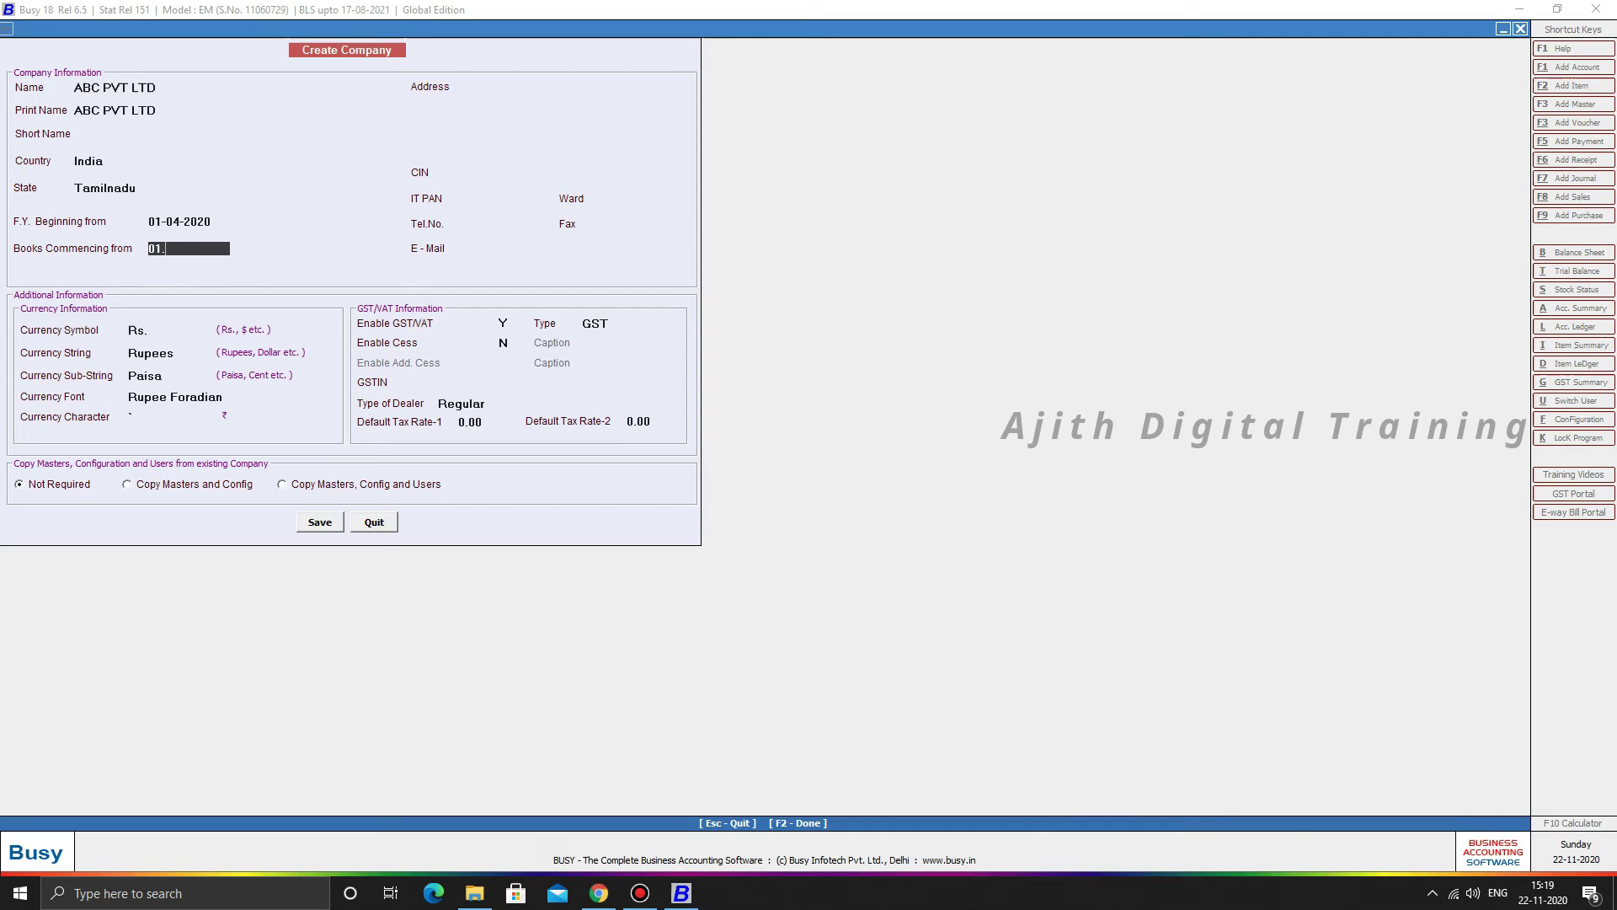
key(Return)
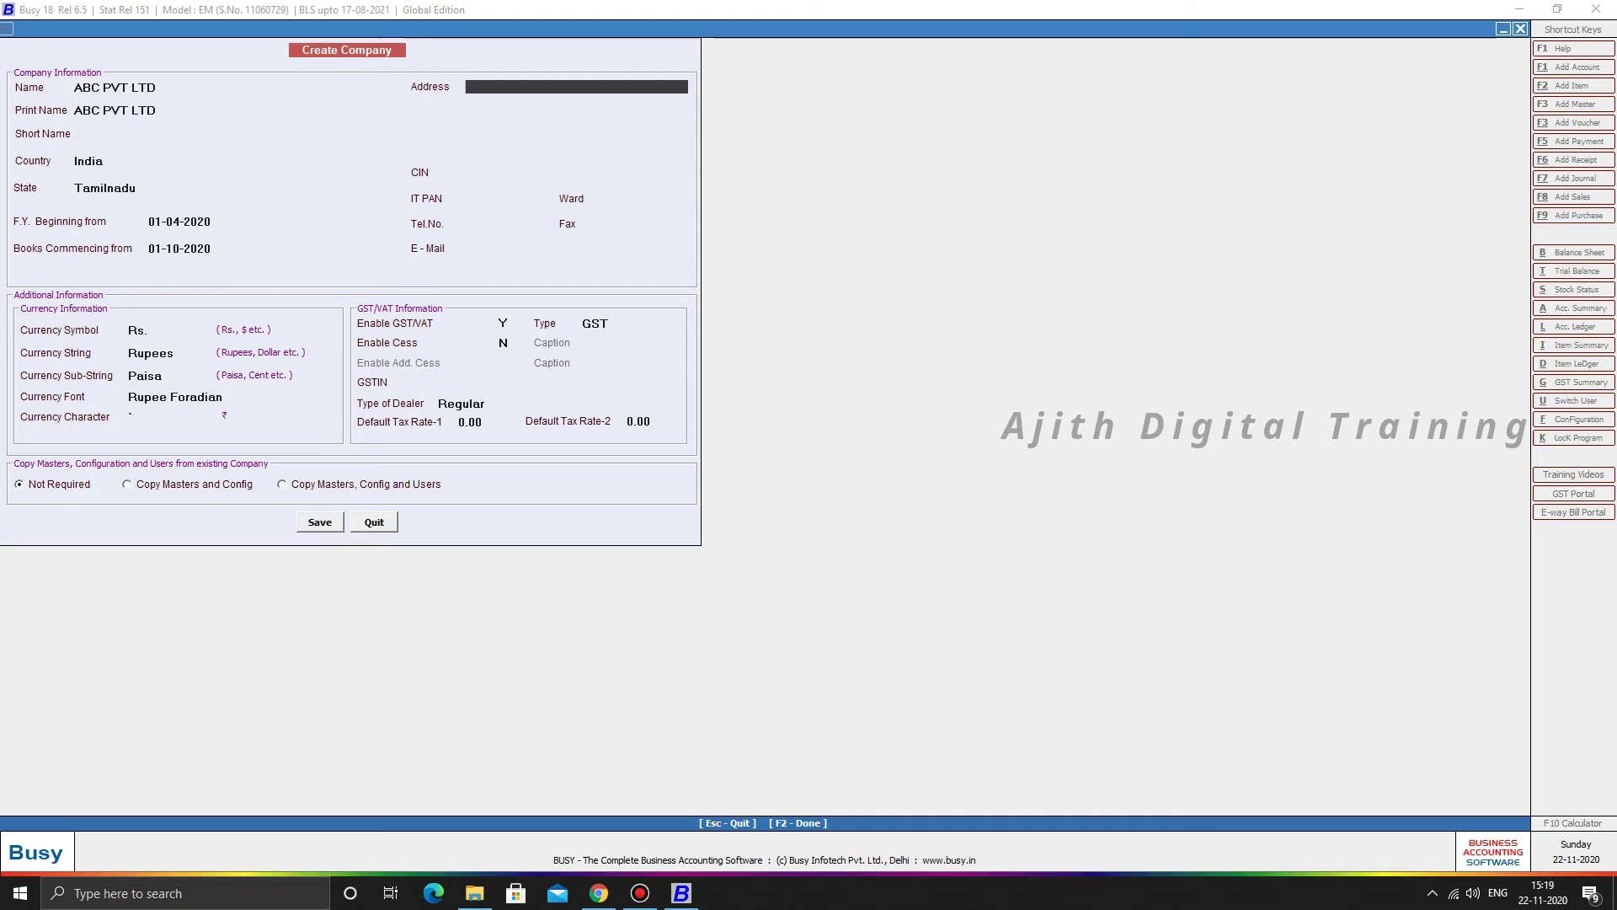
- Skip address, IT PAN and phone, and enter the company's e-mail address
key(Return)
key(Return)
key(Return)
key(Return)
key(Return)
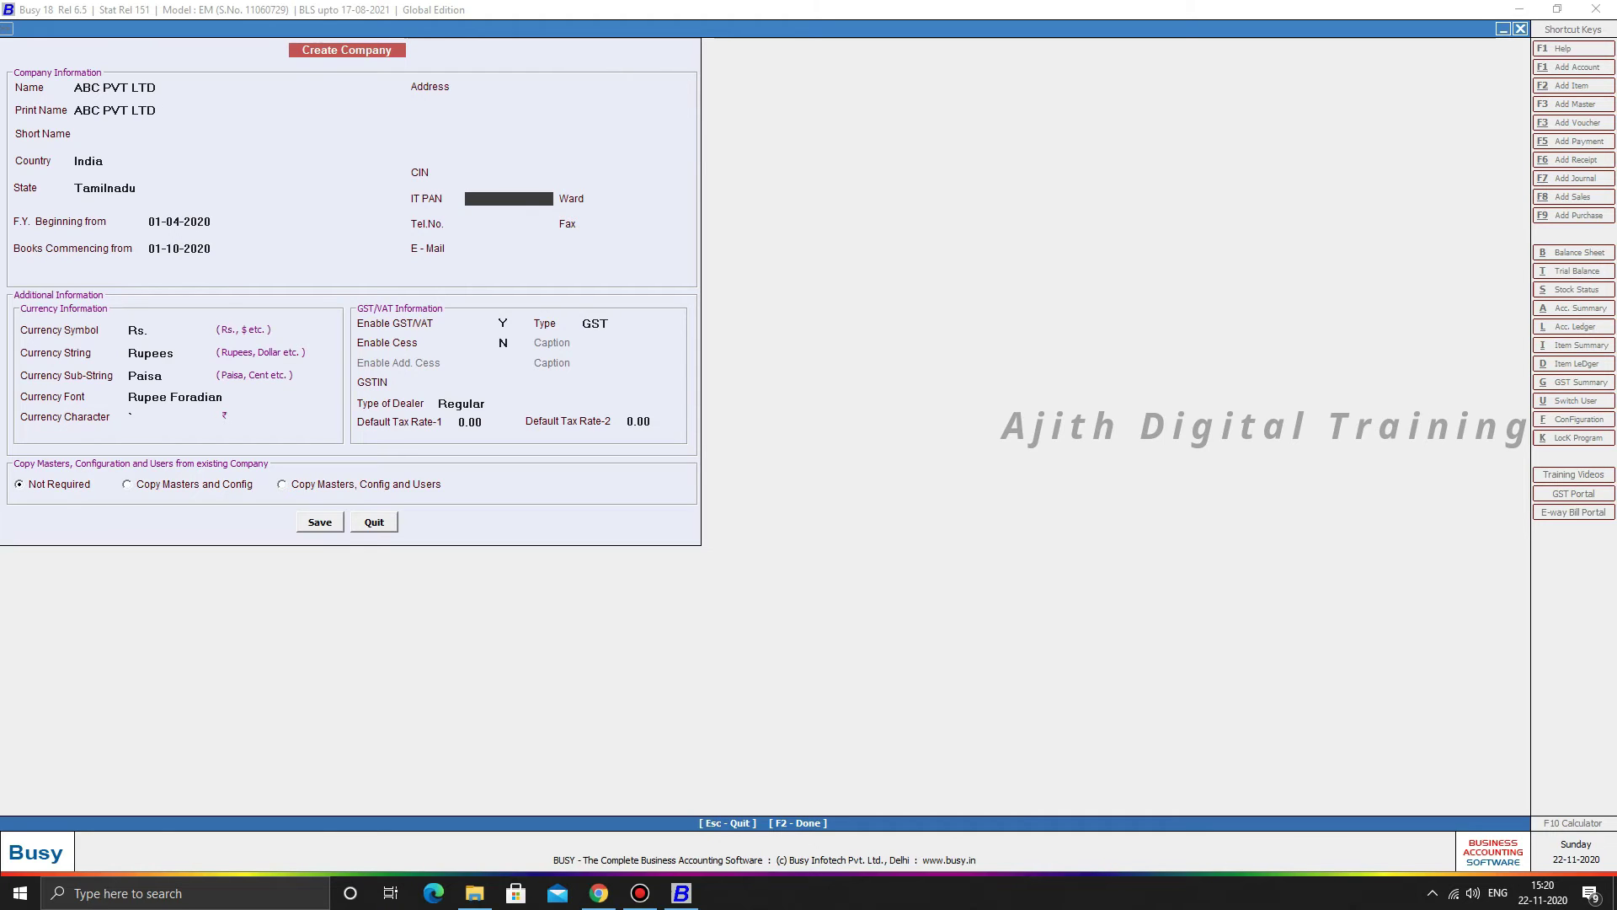
key(Return)
key(Return)
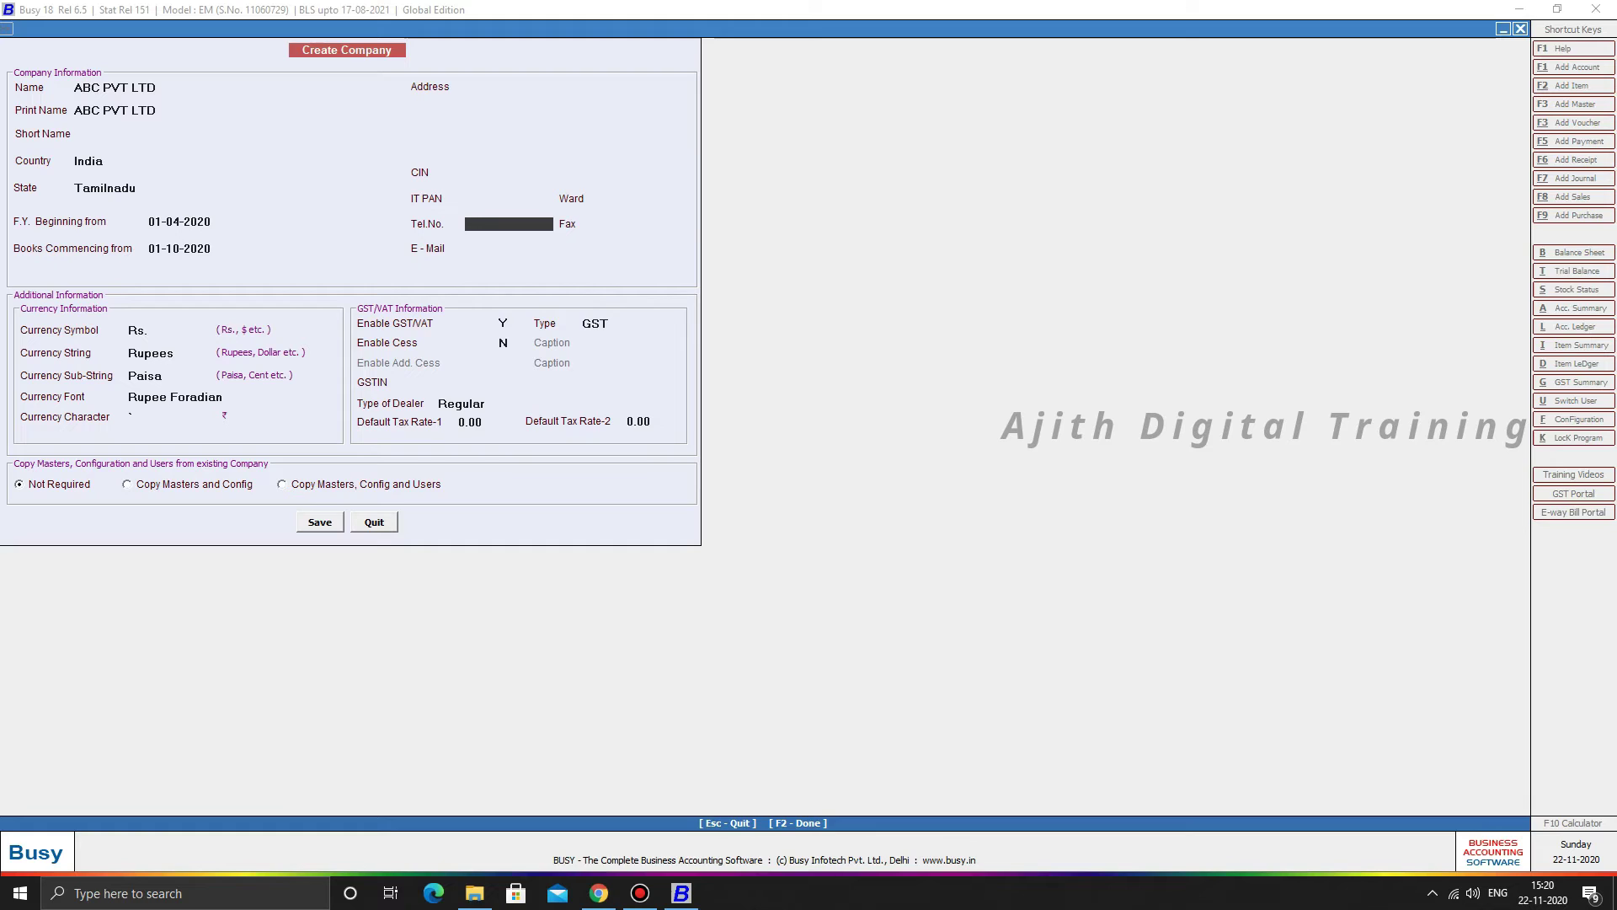
key(Return)
key(Return)
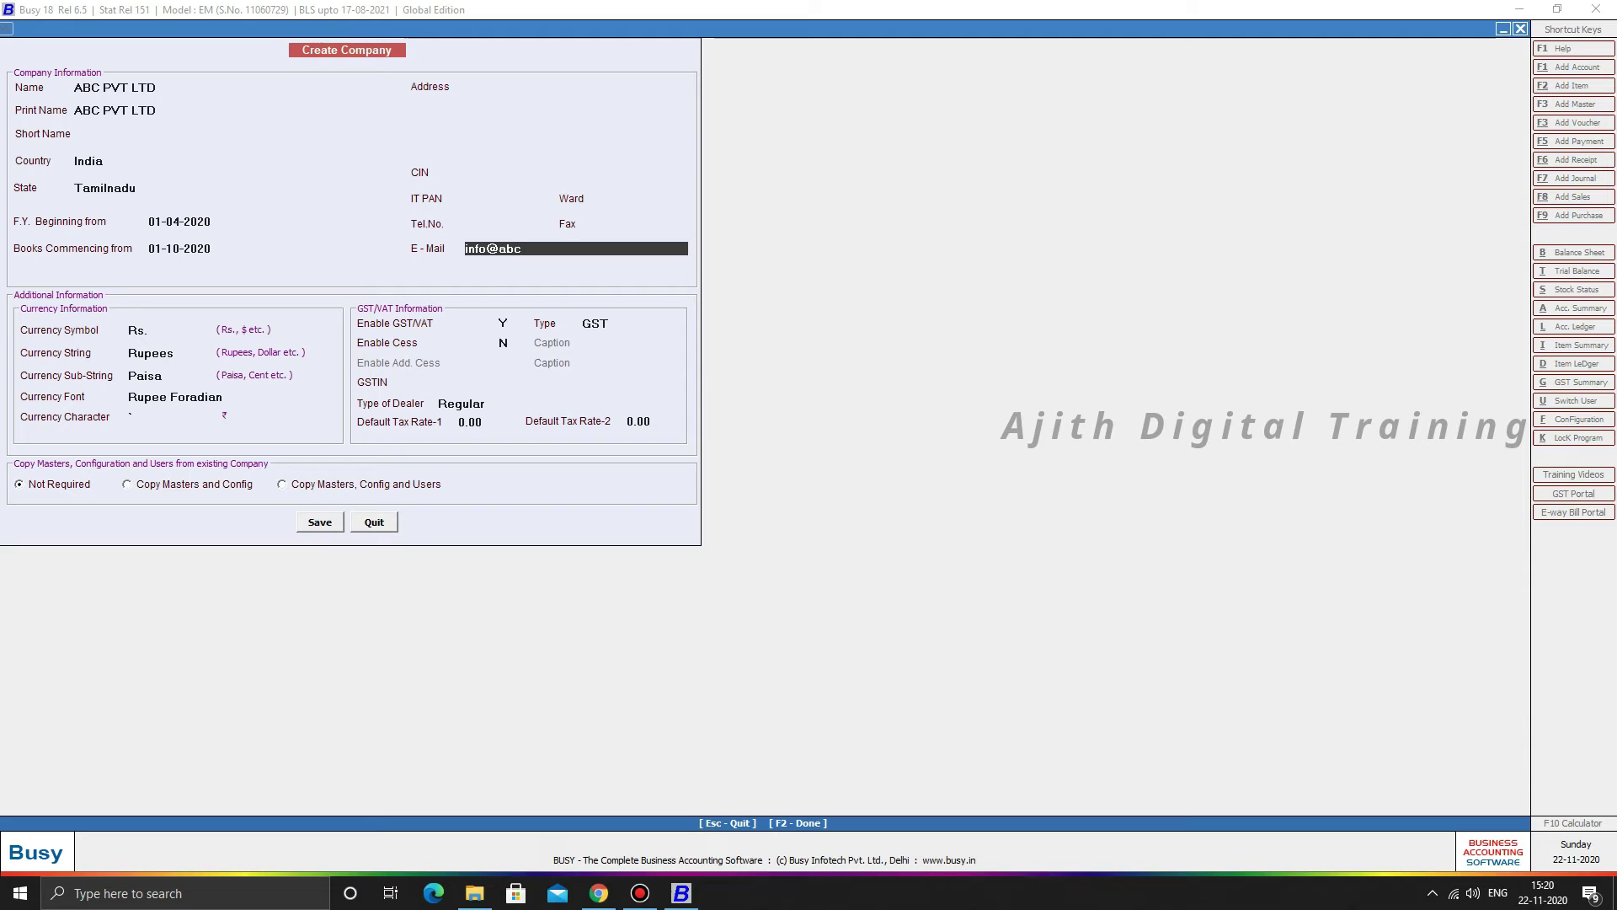
key(Return)
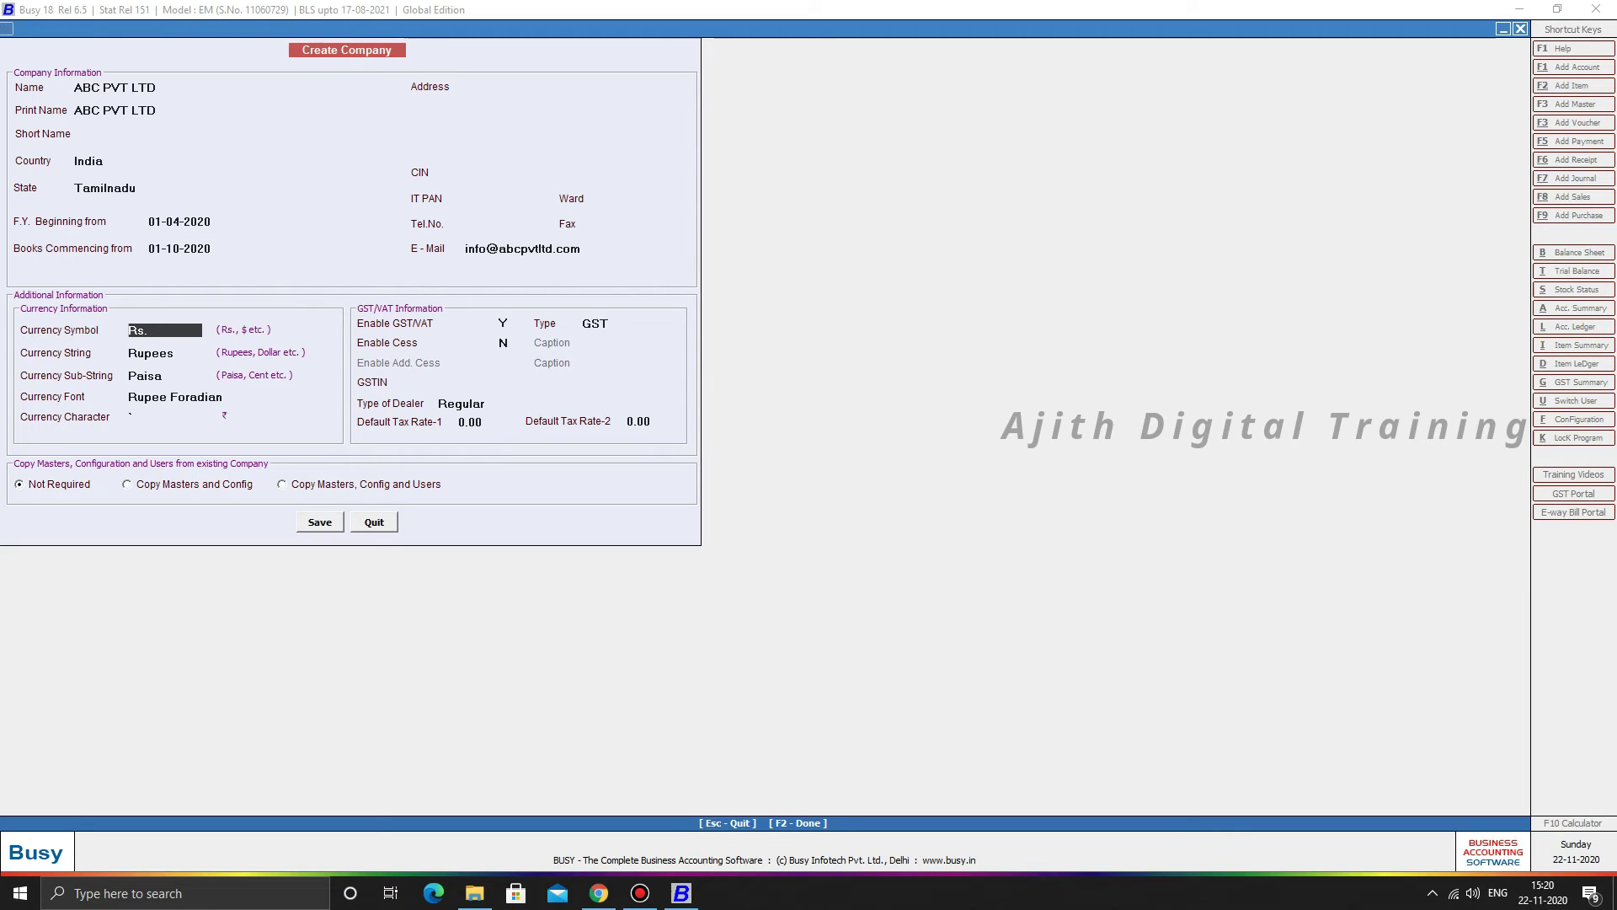
- Keep the default currency details: Rs., Rupees, Paisa, Rupee Foradian font and character
key(Return)
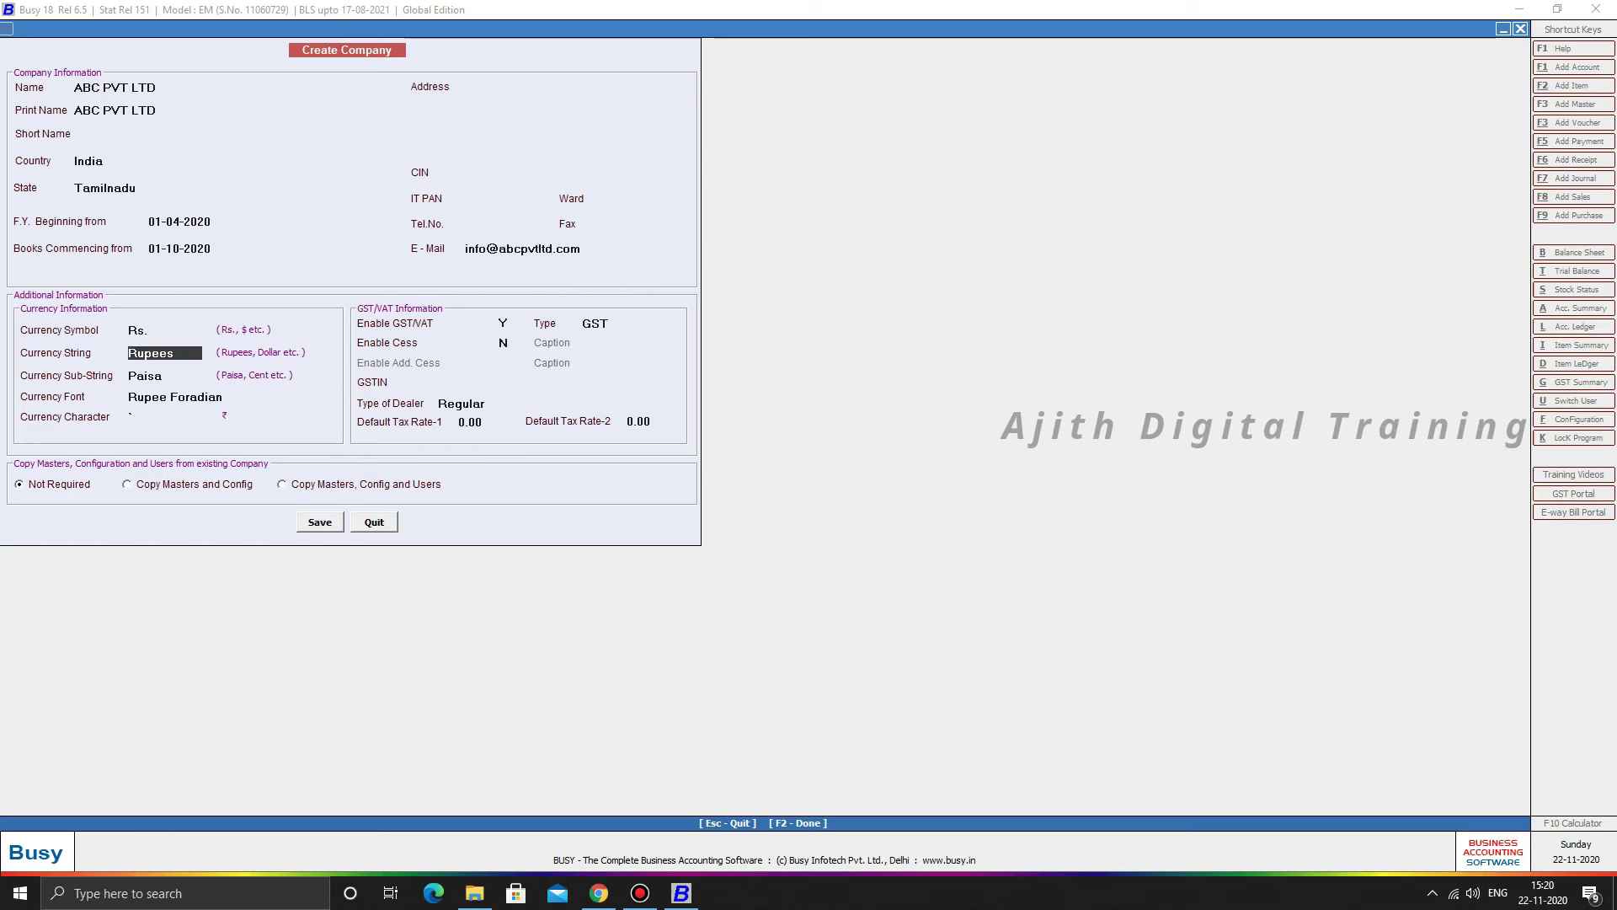
key(Return)
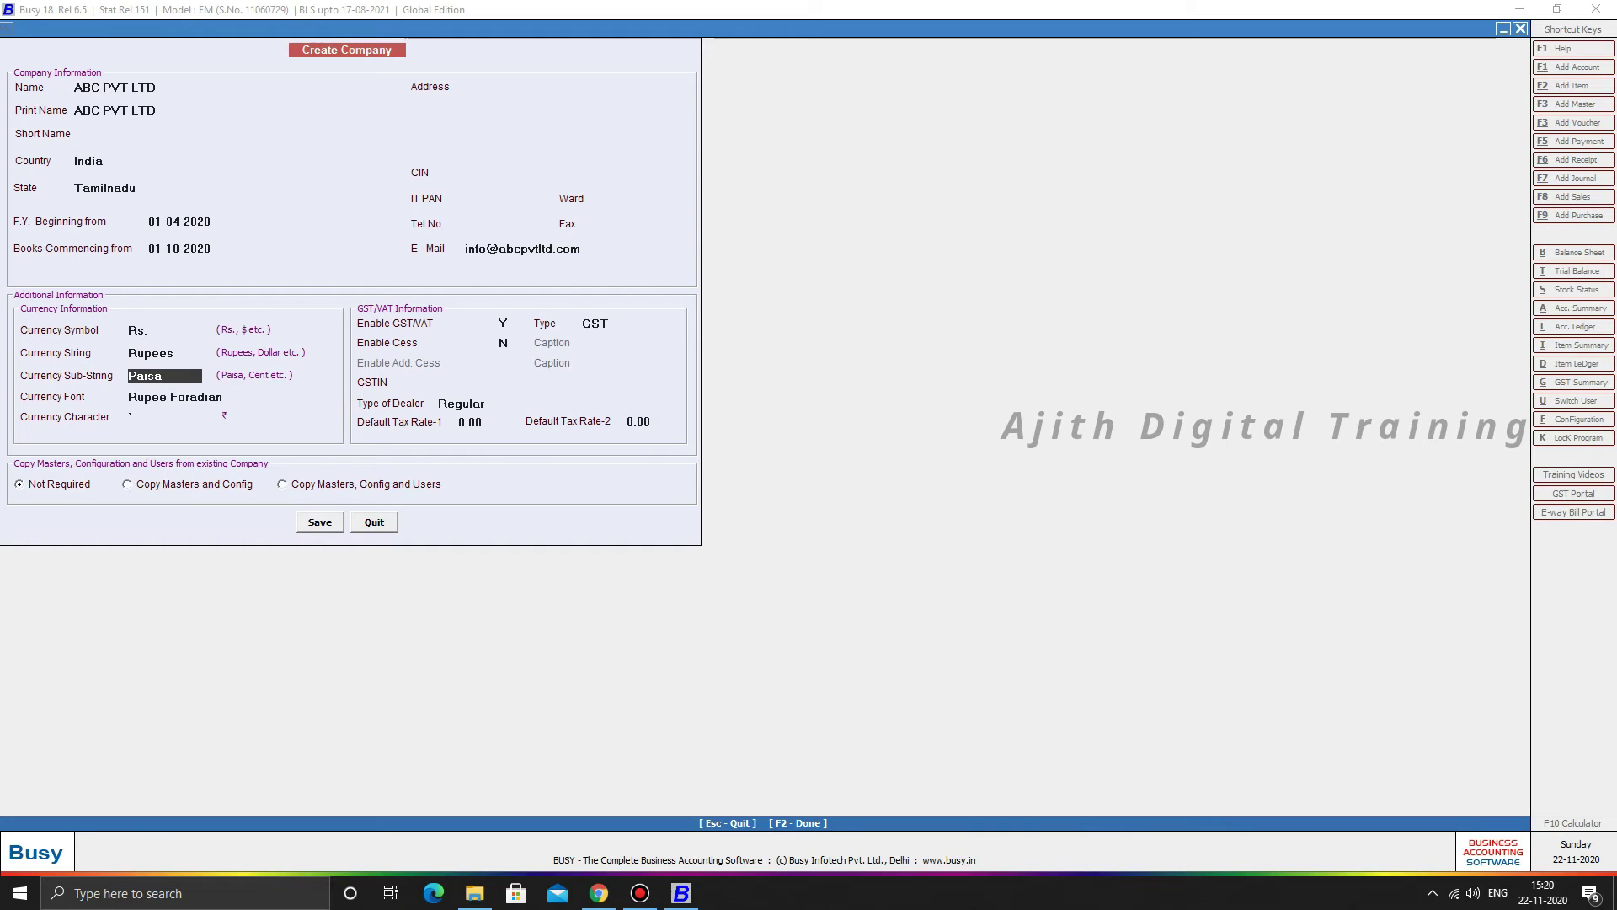
key(Return)
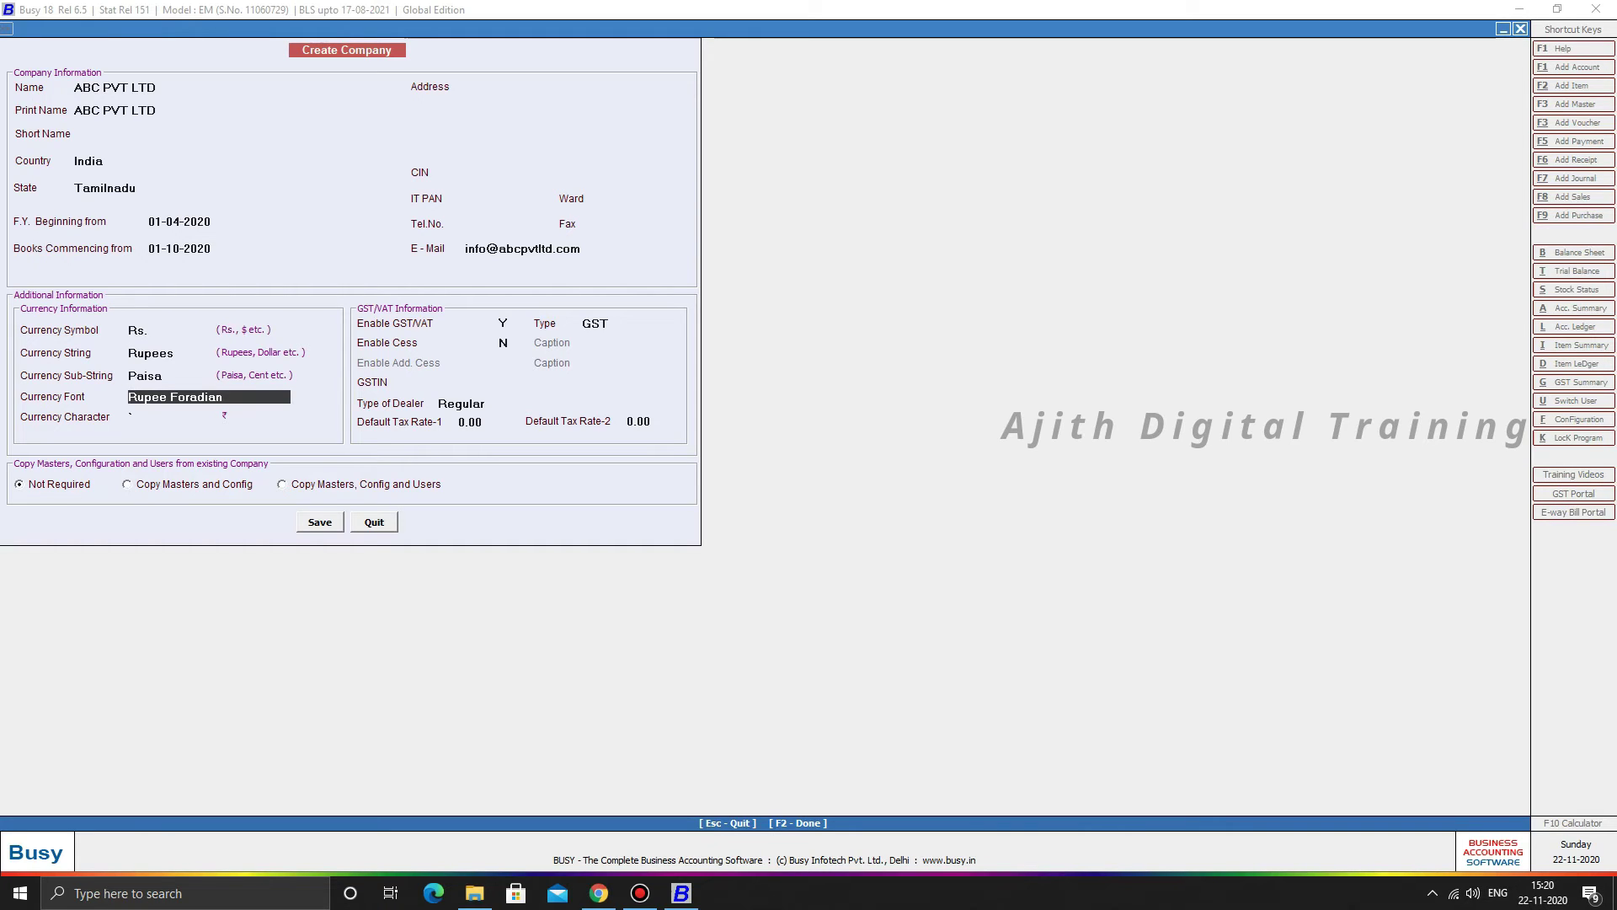
key(Return)
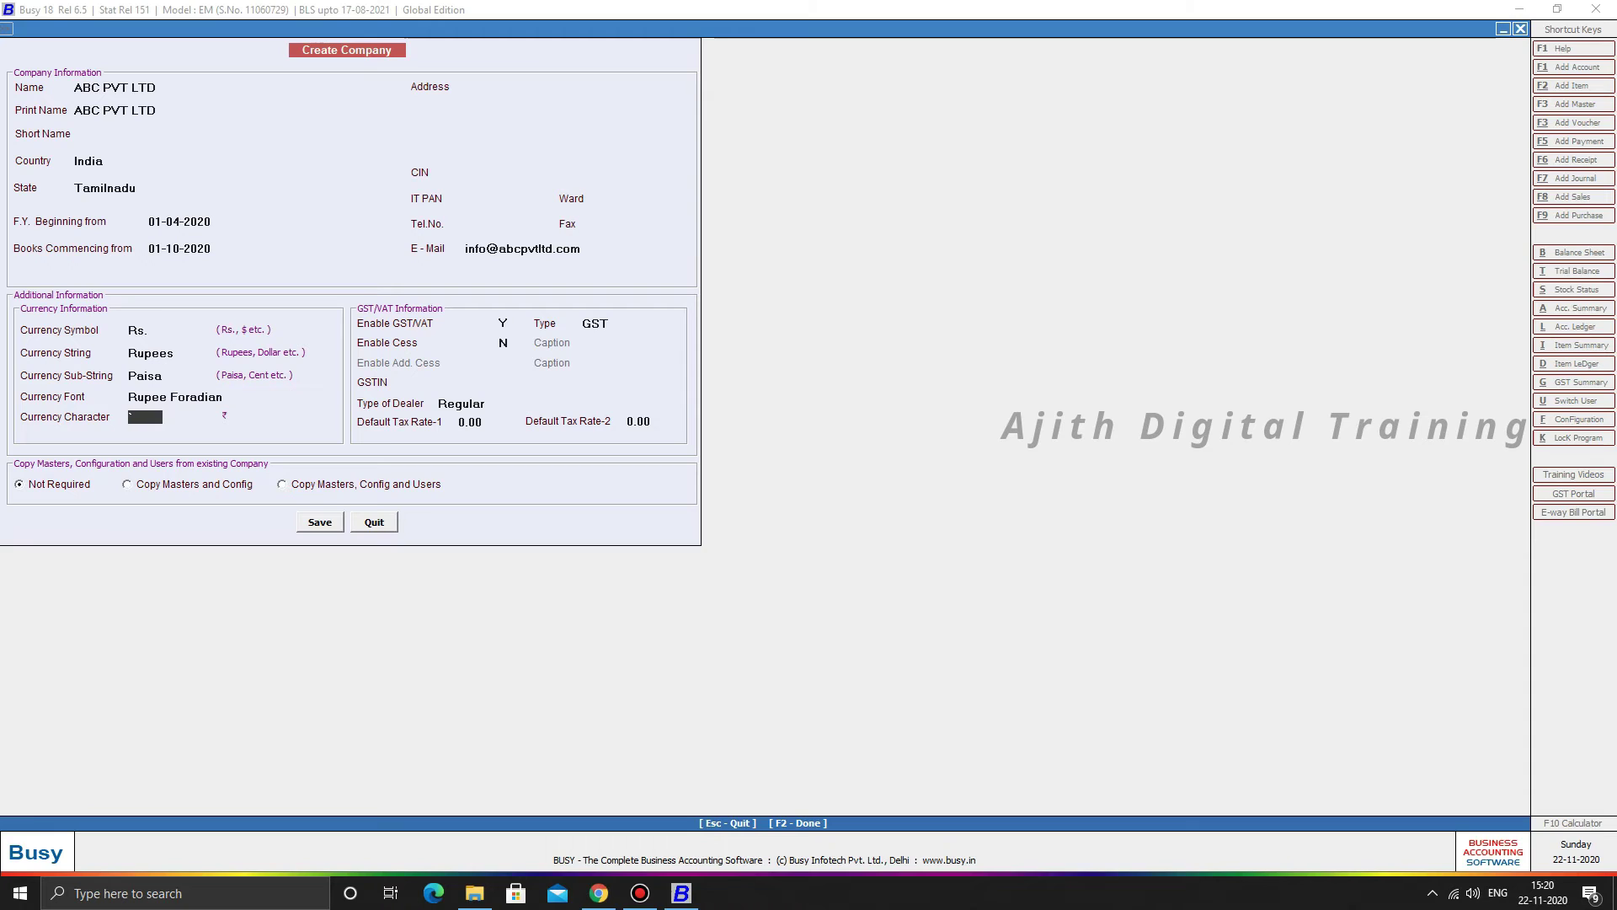
key(Return)
key(Return)
key(Return)
key(Return)
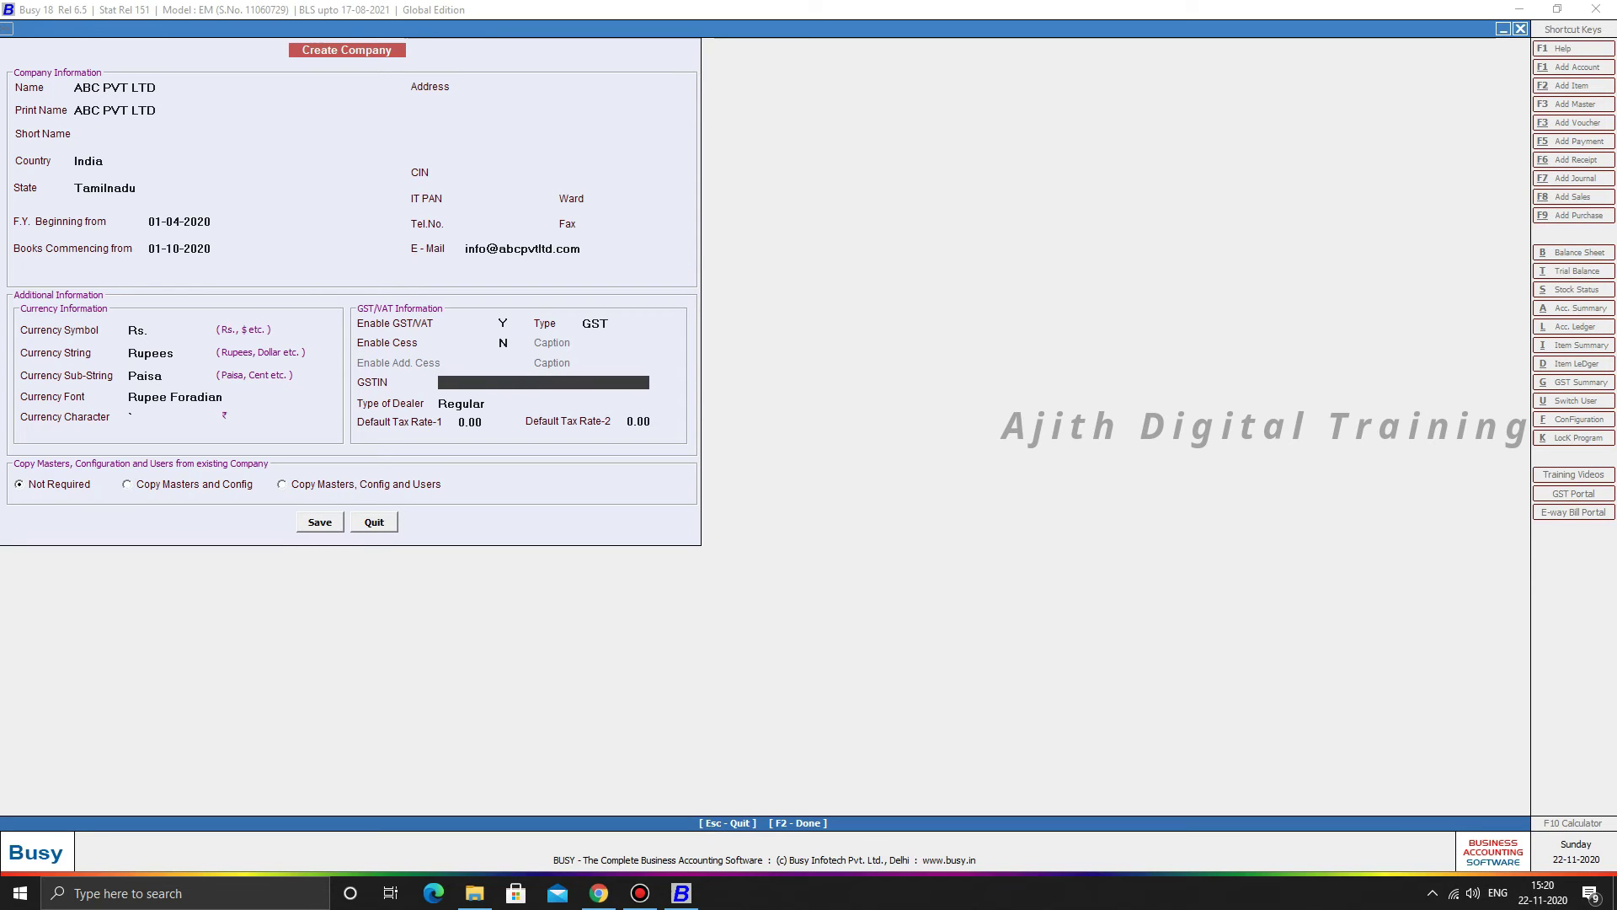
- Leave the GSTIN blank and keep both tax rates at 0.00
text(33)
key(BackSpace)
key(BackSpace)
key(Return)
key(Return)
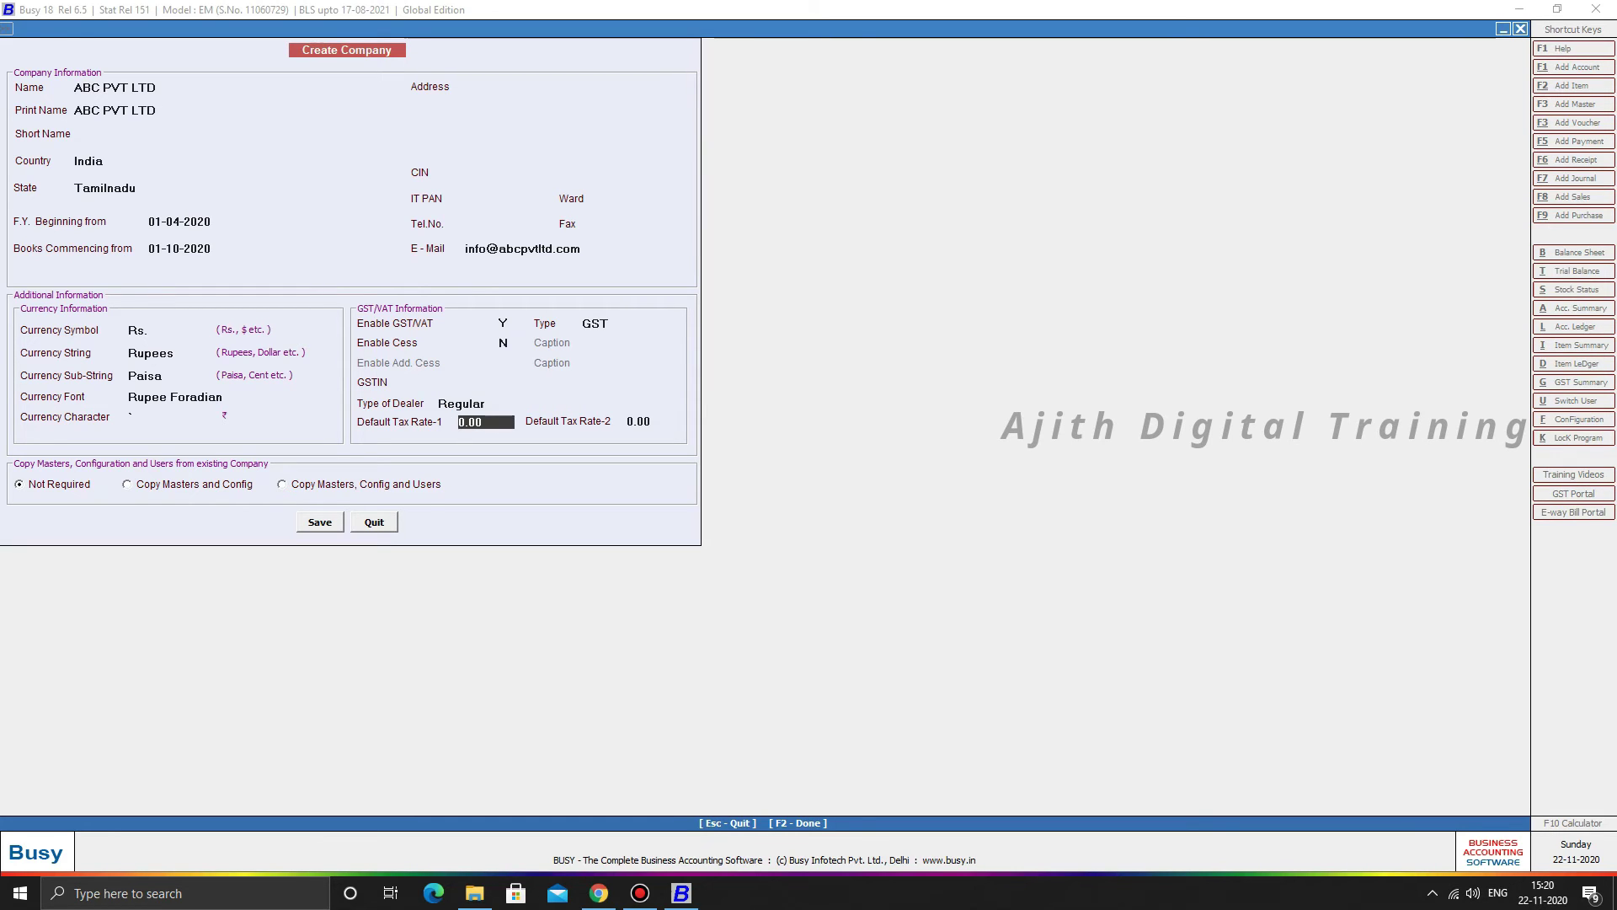
key(Return)
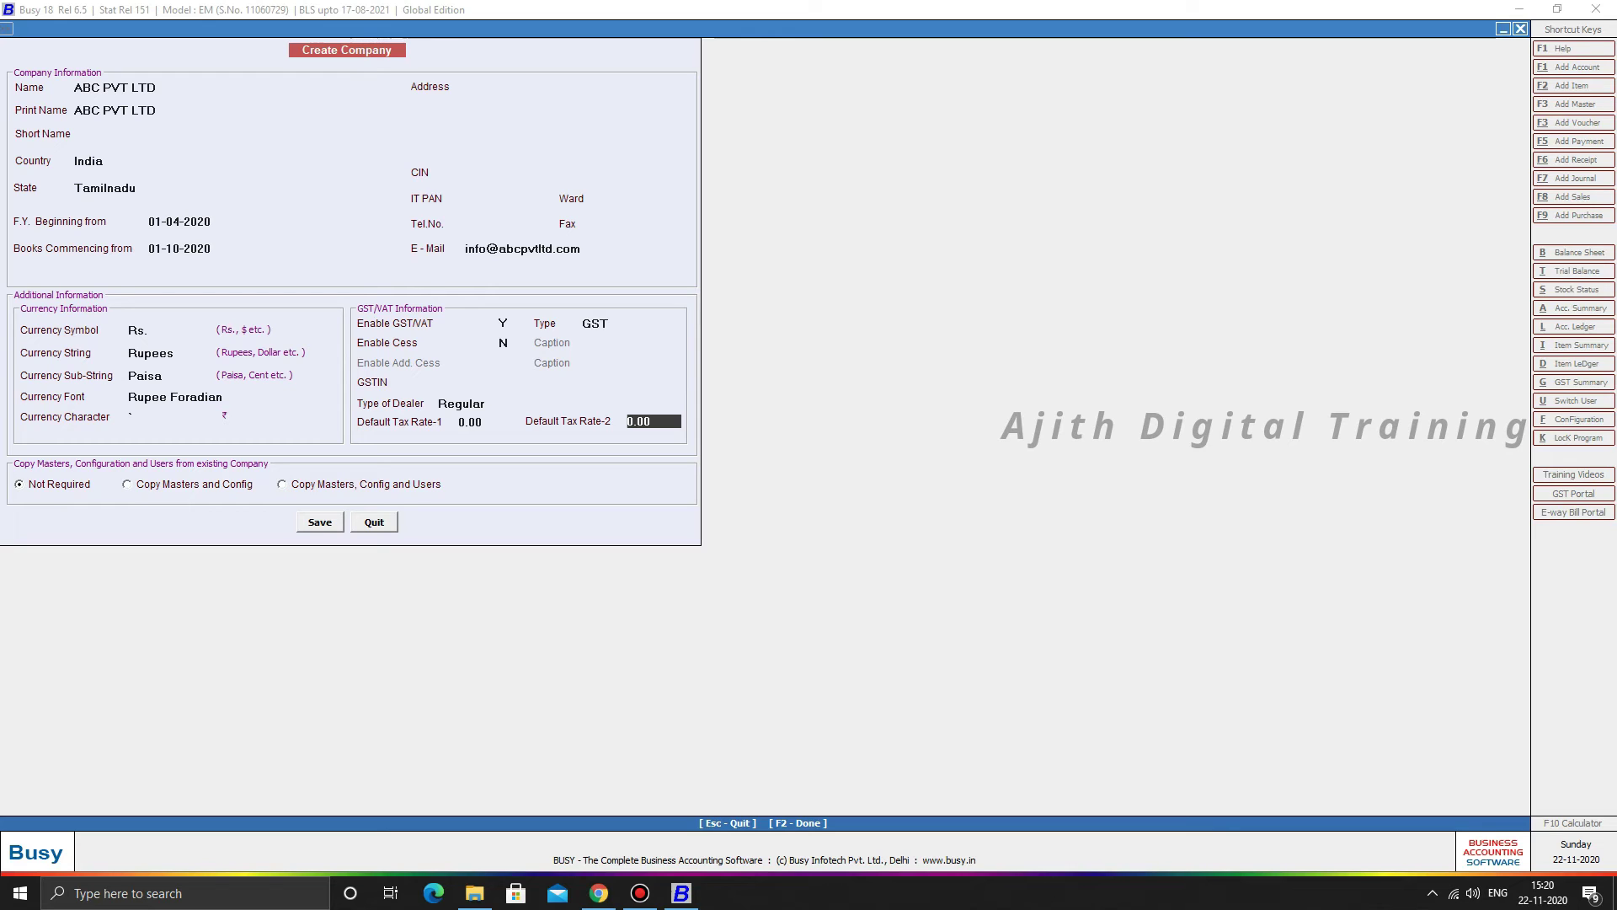
key(Return)
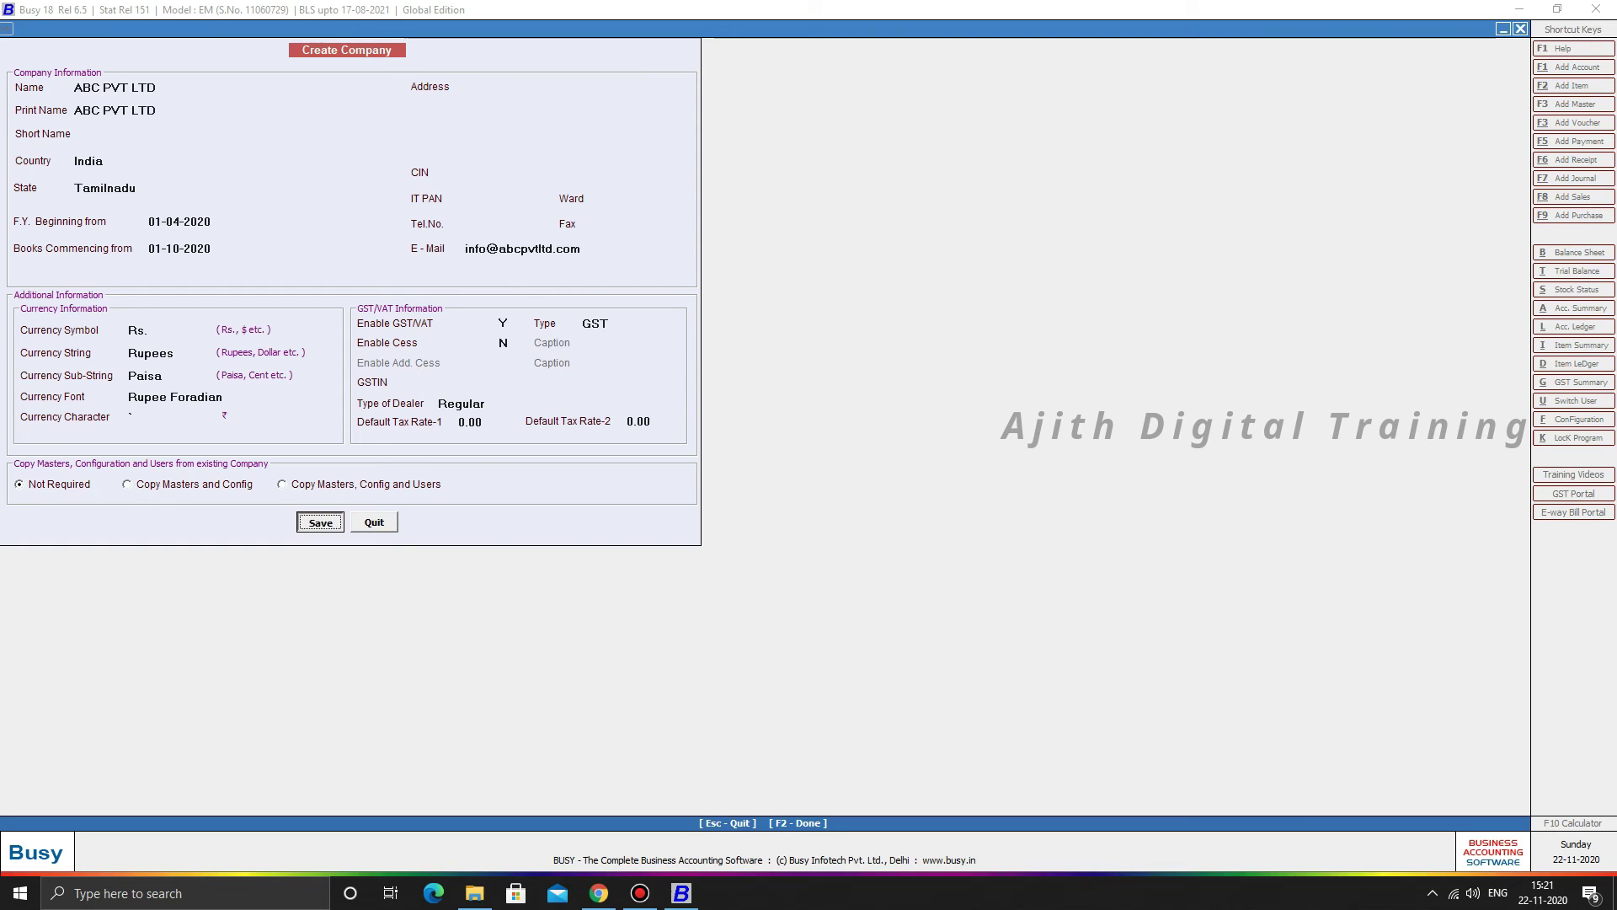
- Save ABC PVT LTD, confirm saving, and acknowledge the Congratulations message
key(Return)
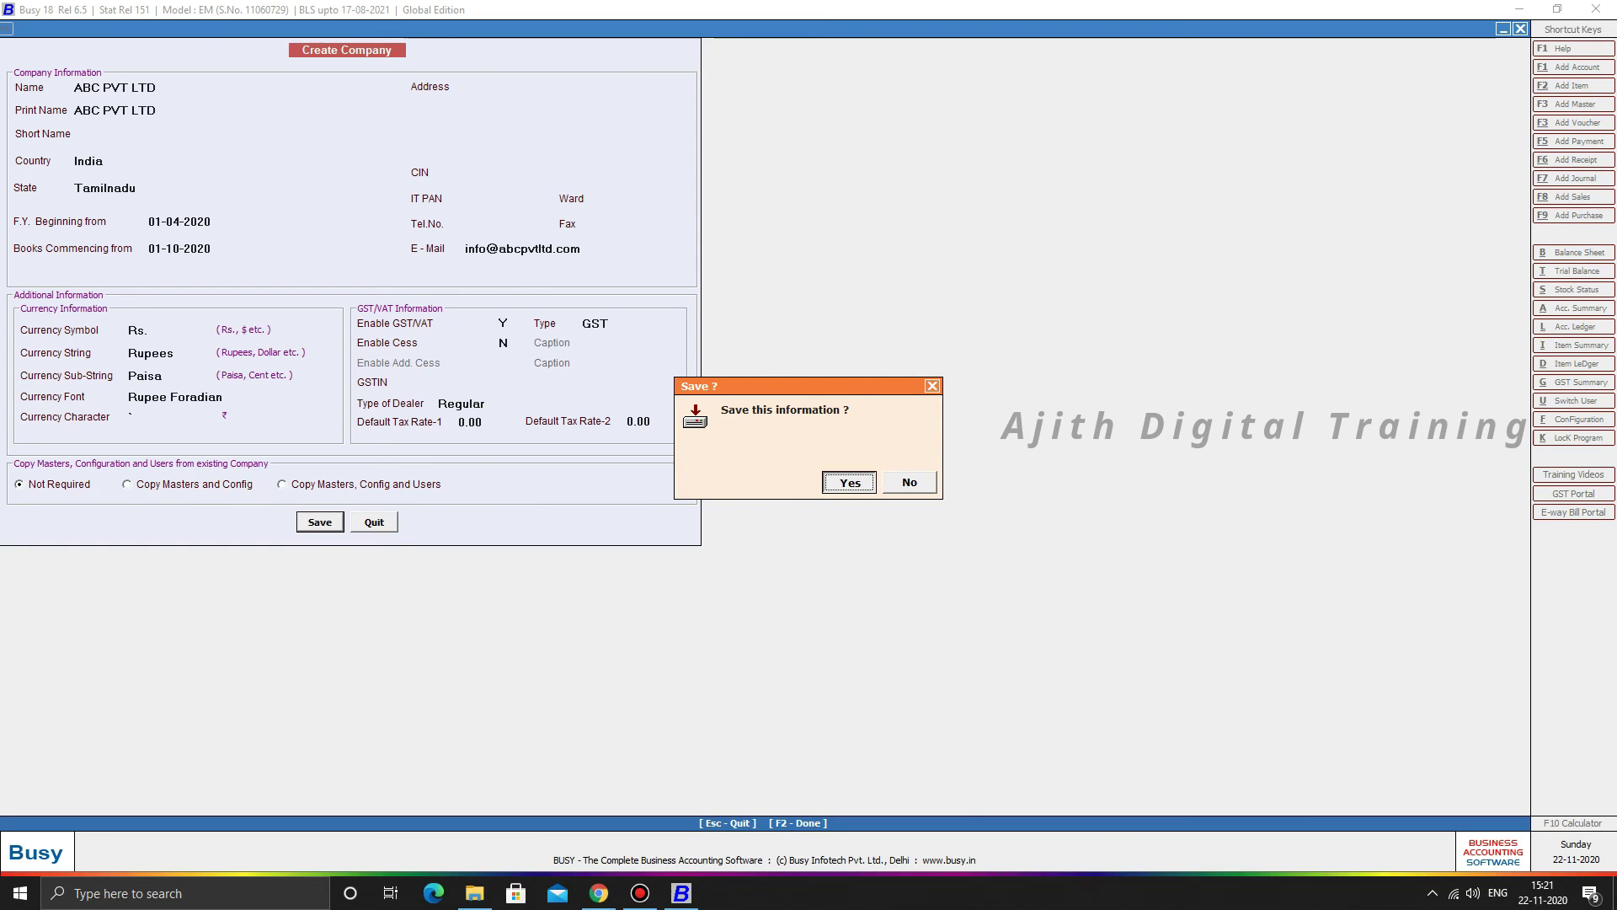
key(Return)
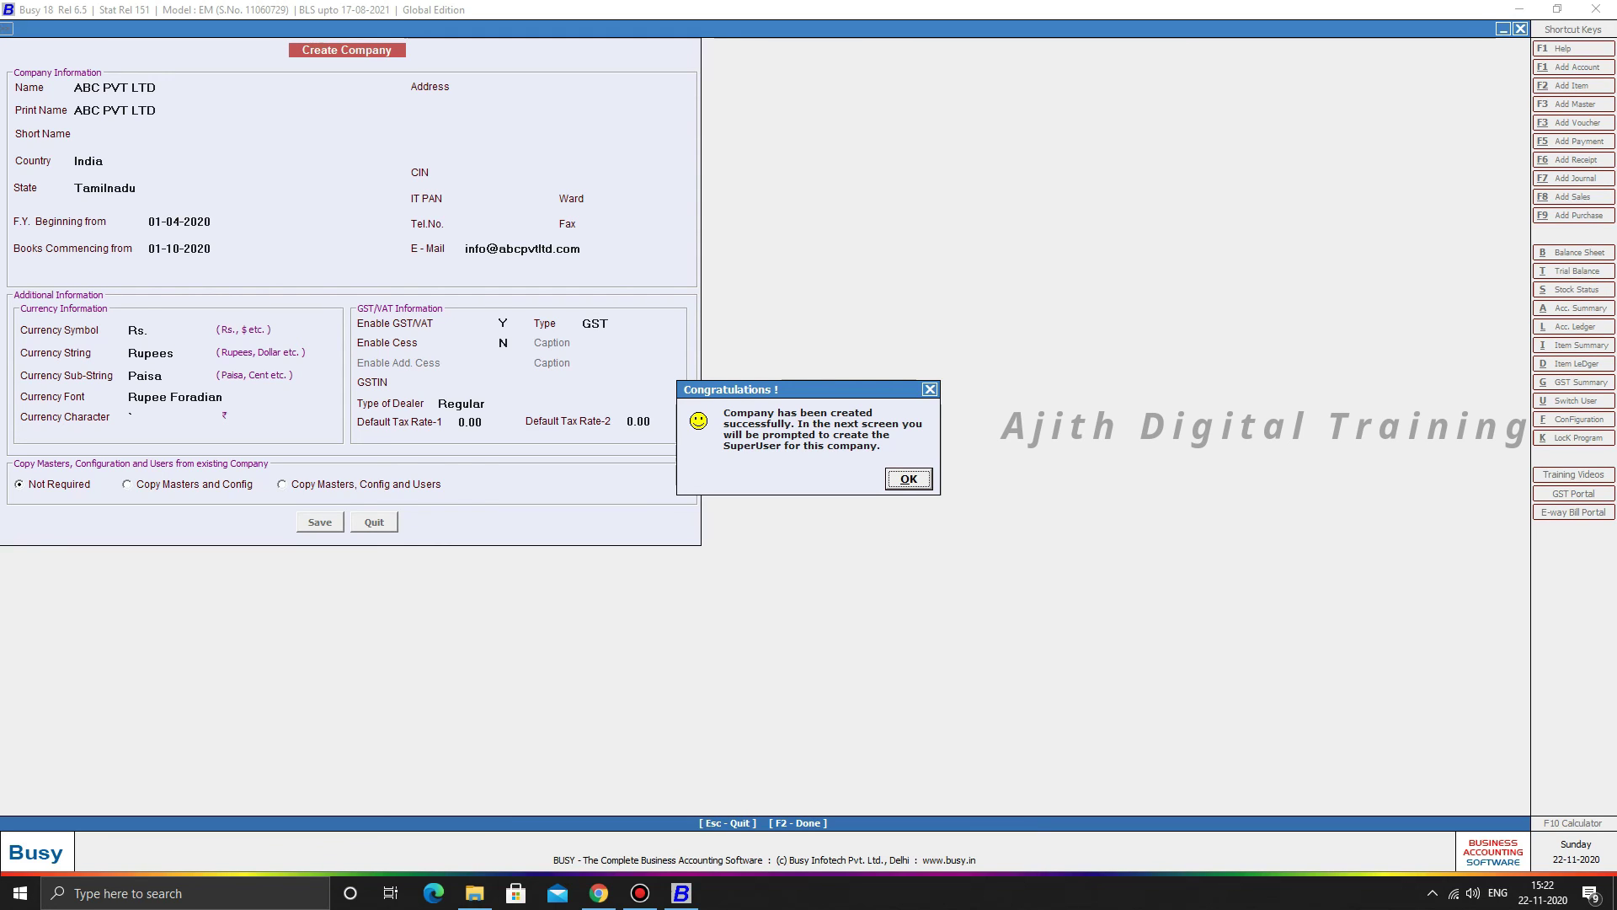
key(Return)
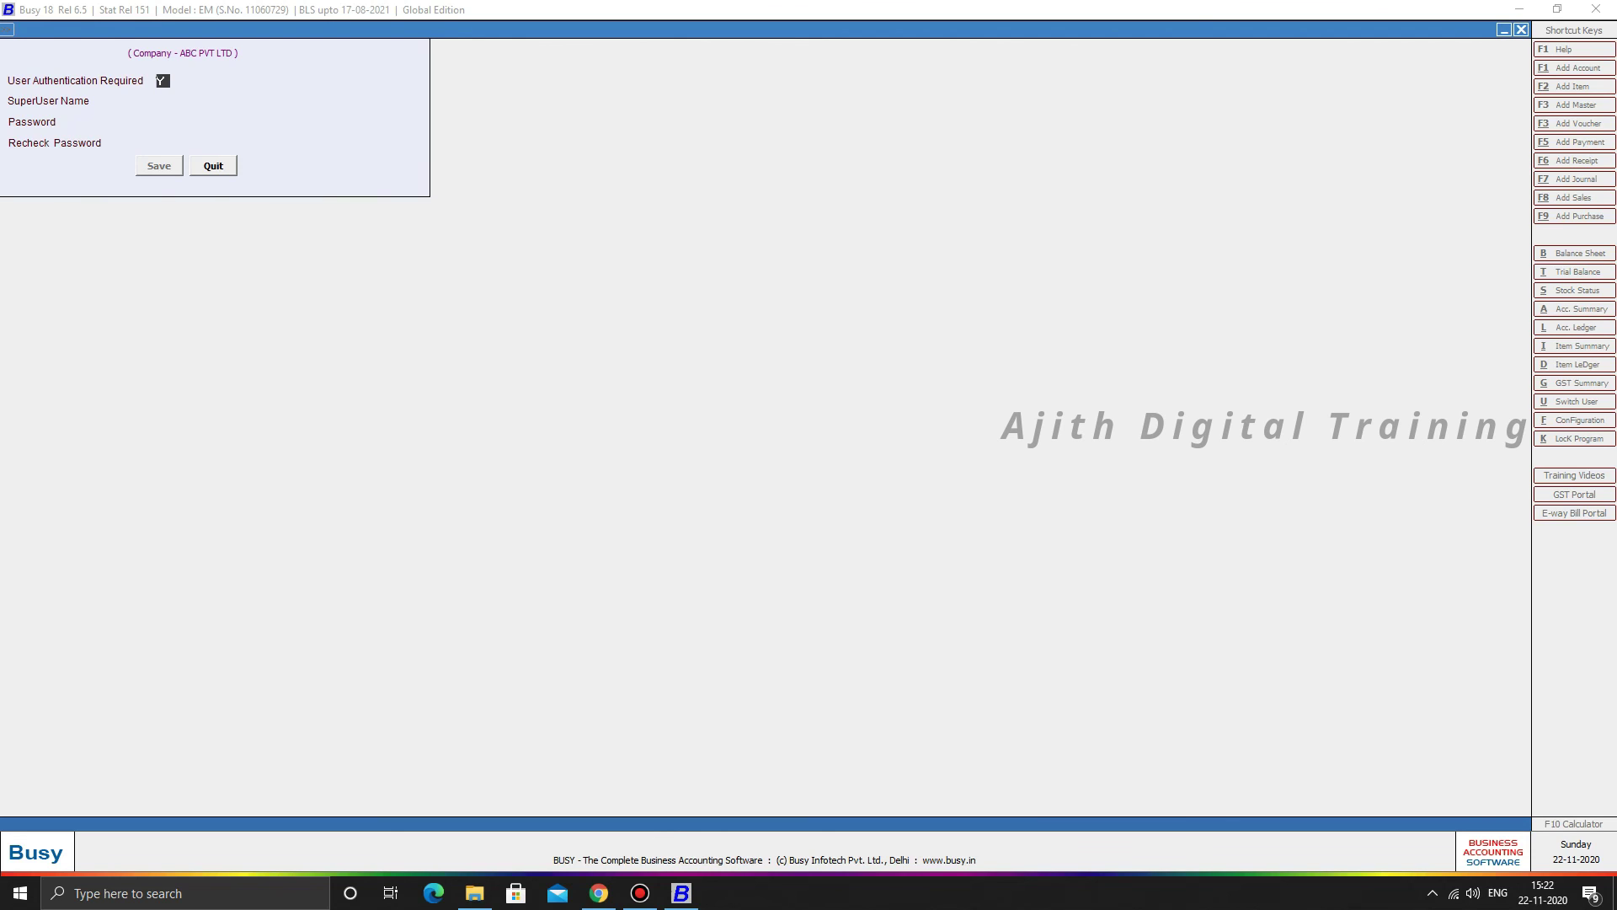
- Keep user authentication on and save superuser Admin with a password and its recheck
key(Return)
text(admin)
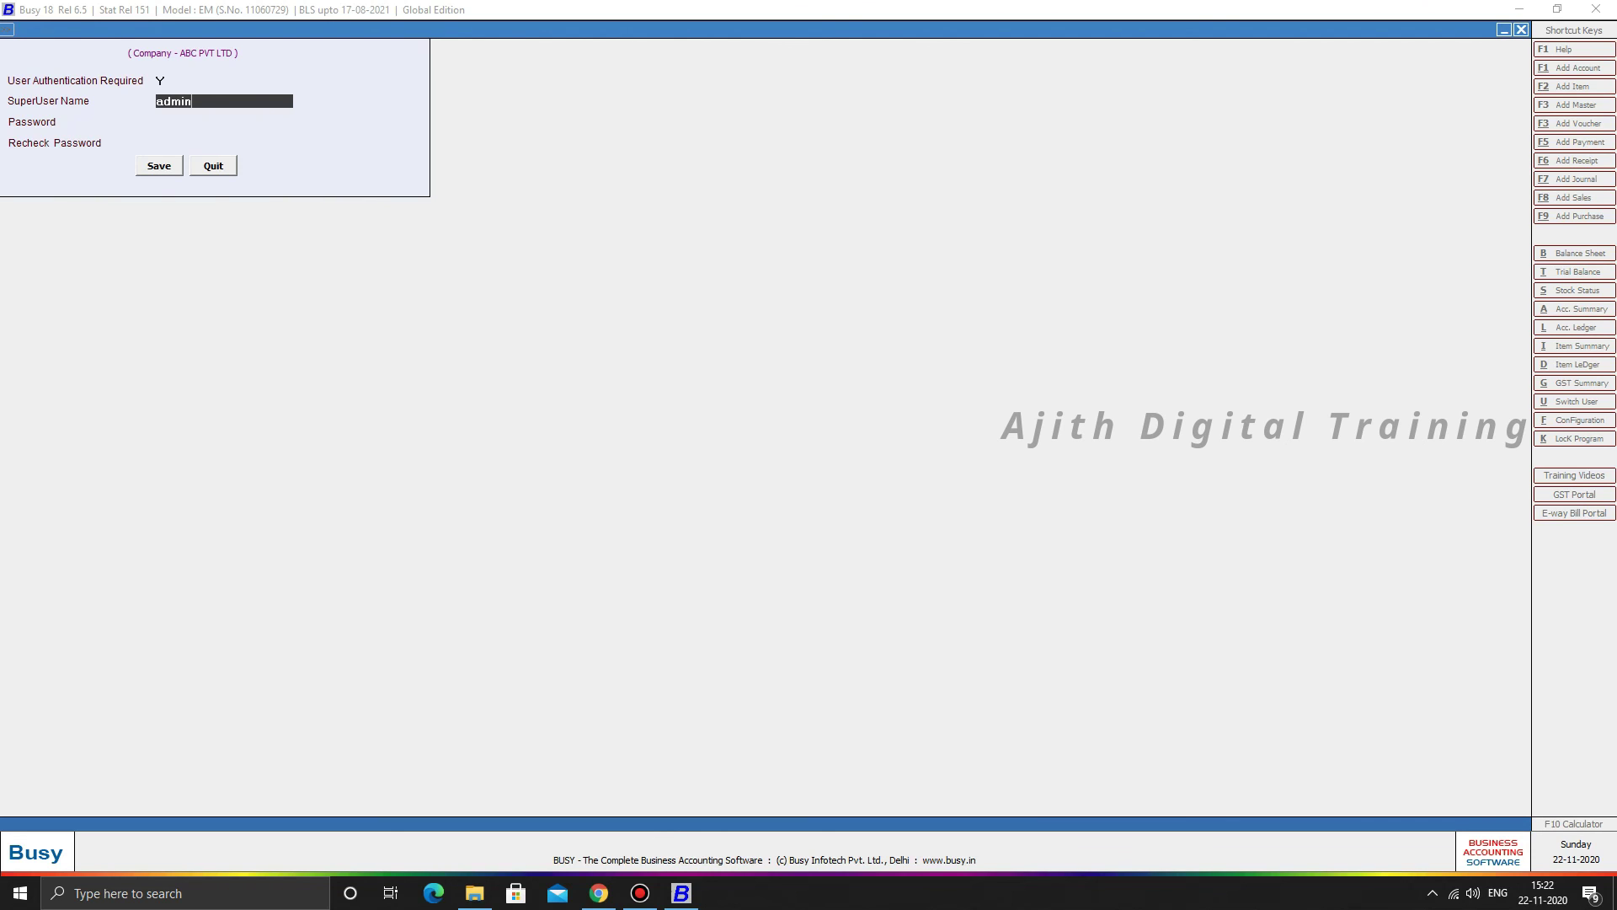
key(Return)
text(1234)
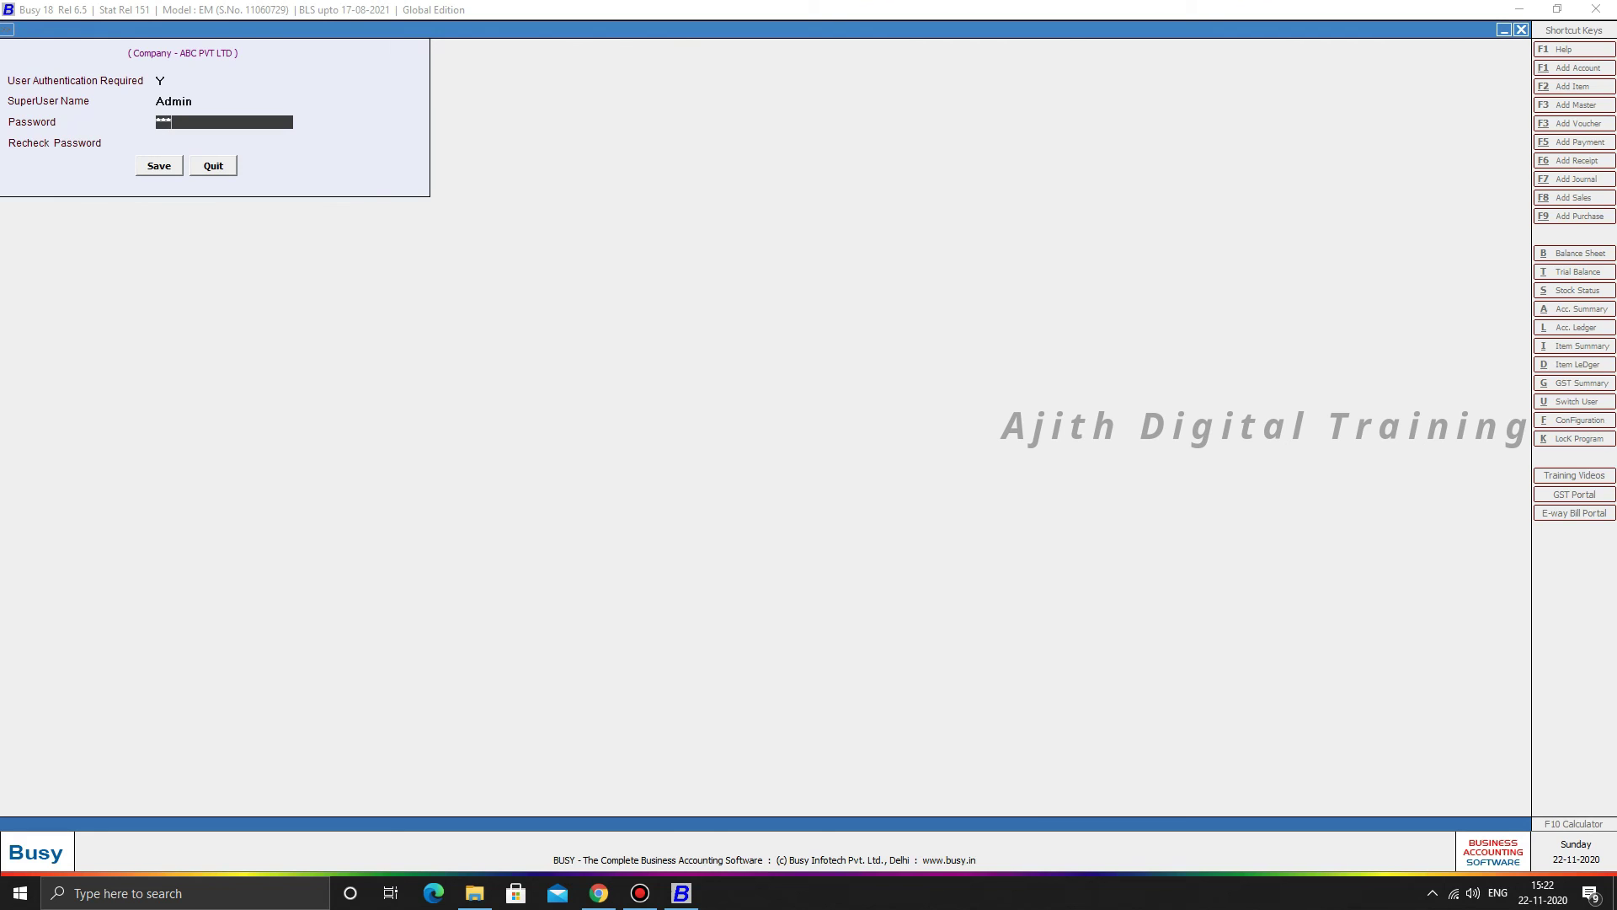
key(Return)
text(1234)
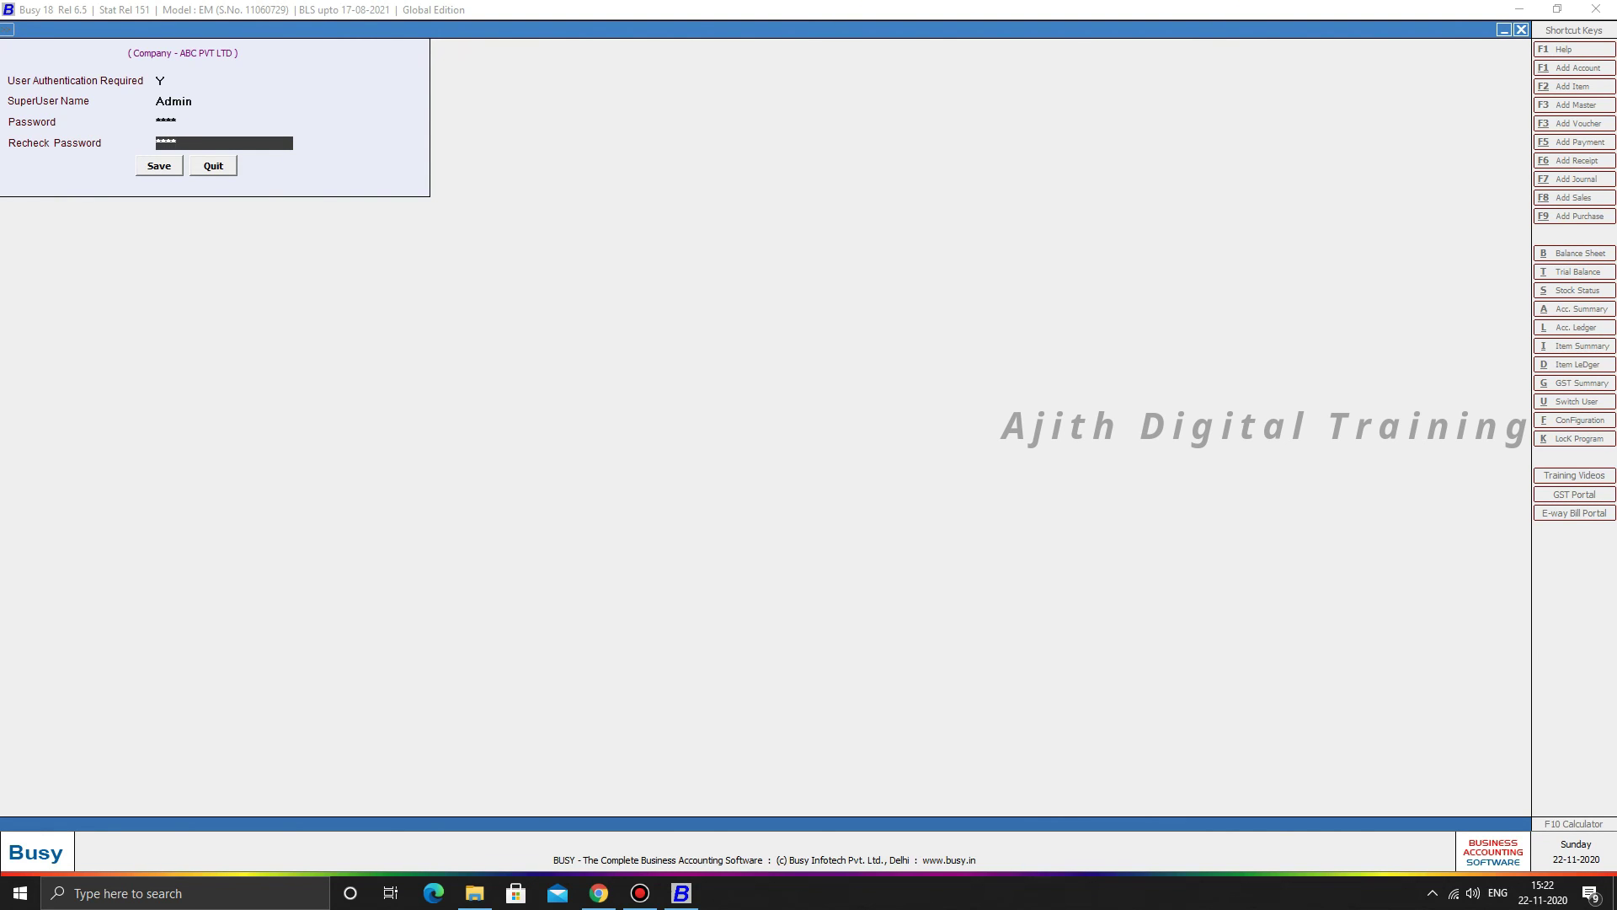
key(Return)
key(Return)
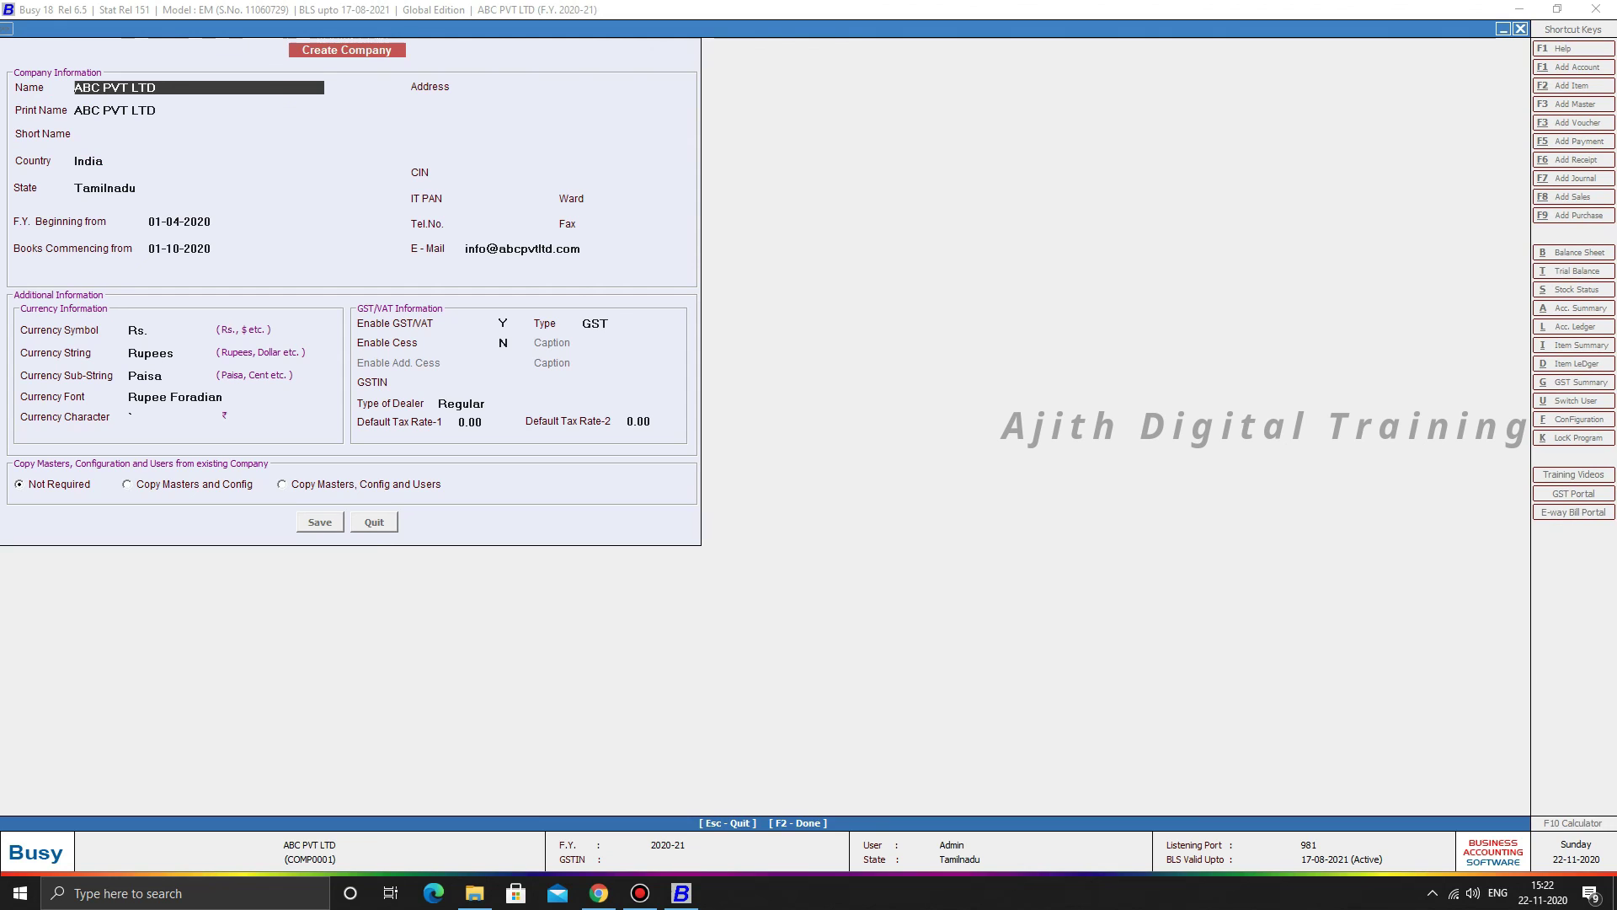